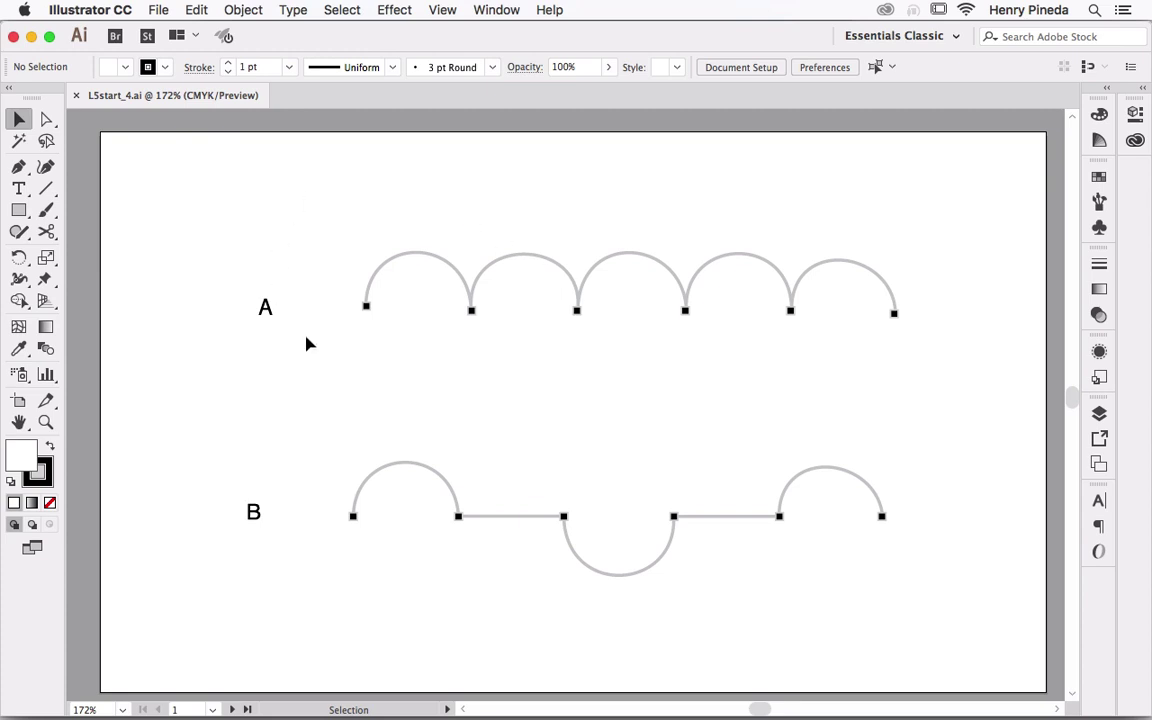
Zoom in on template A's first arcs and set the Pen tool's fill to None
key("ctrl+space")
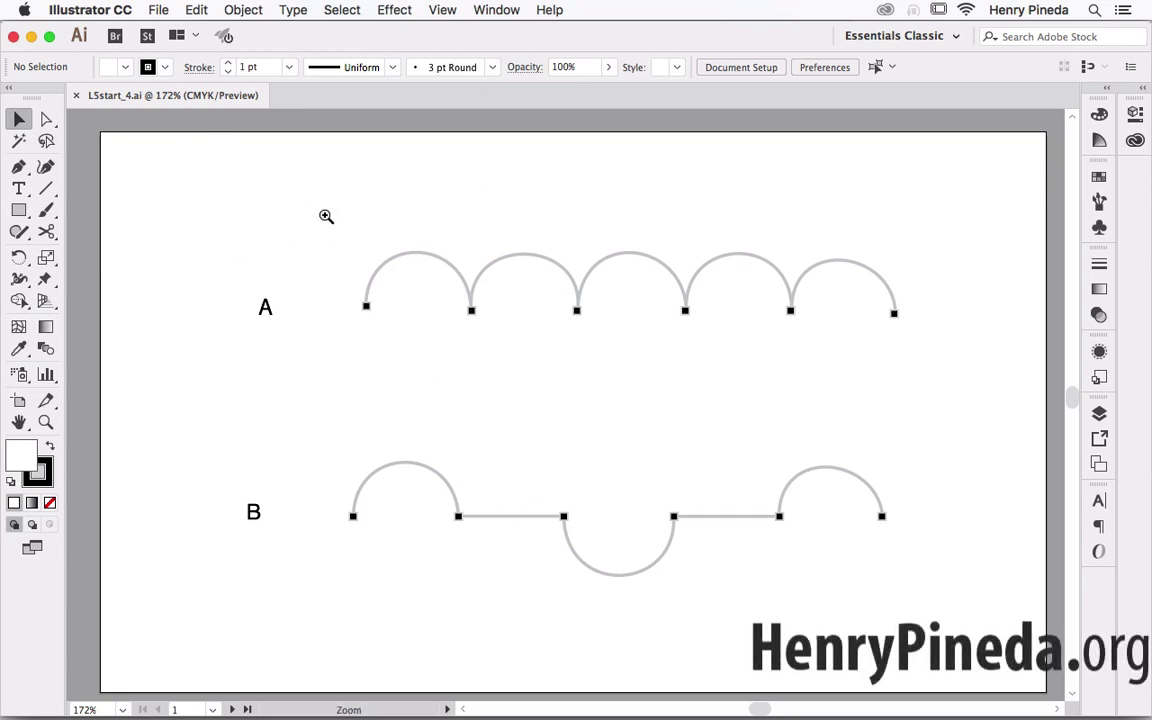
left_click(44, 423)
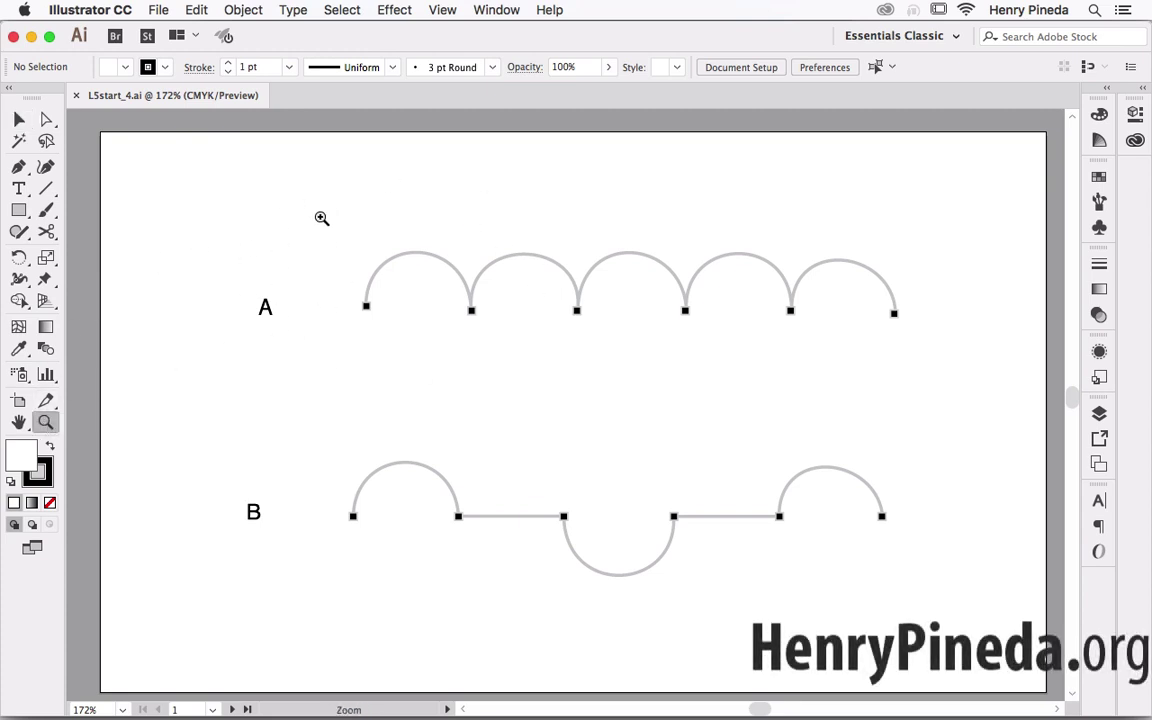
left_click_drag(321, 213, 548, 360)
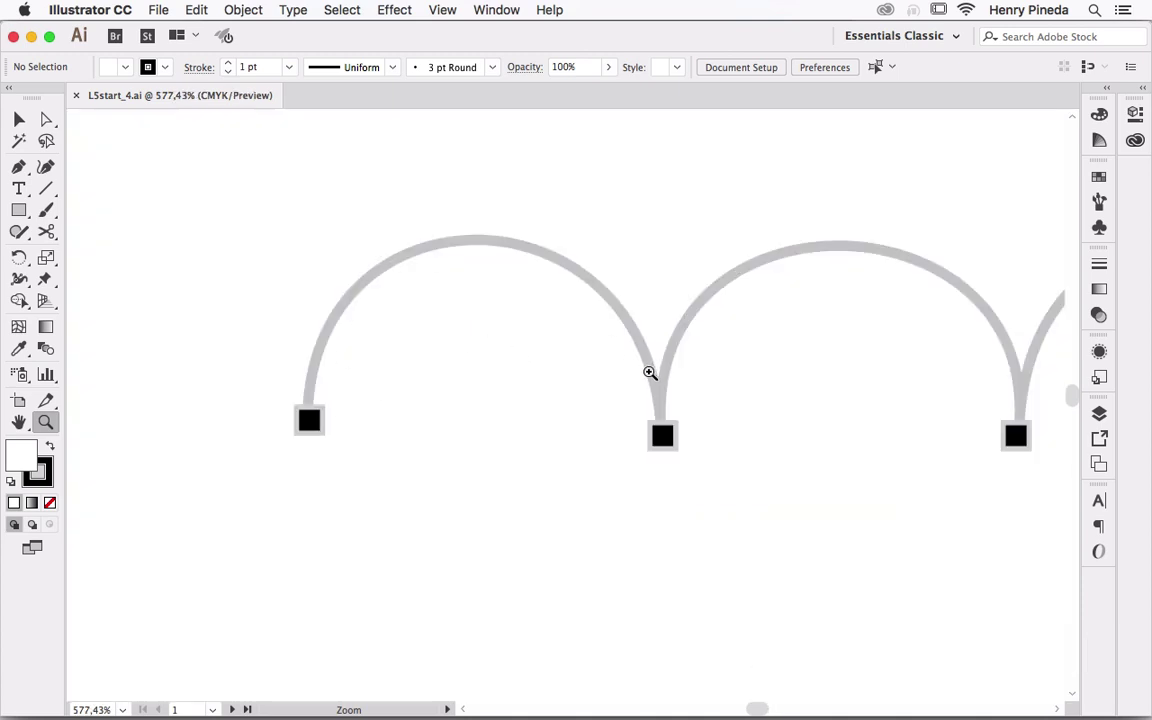
key("p")
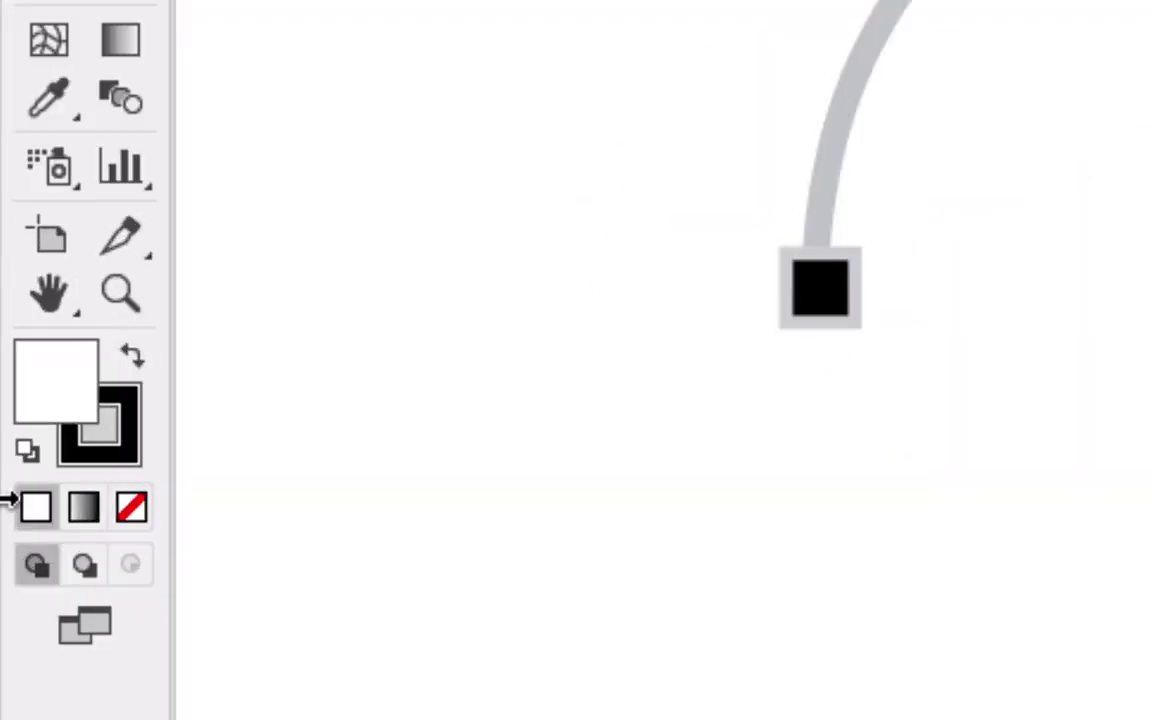
left_click(150, 509)
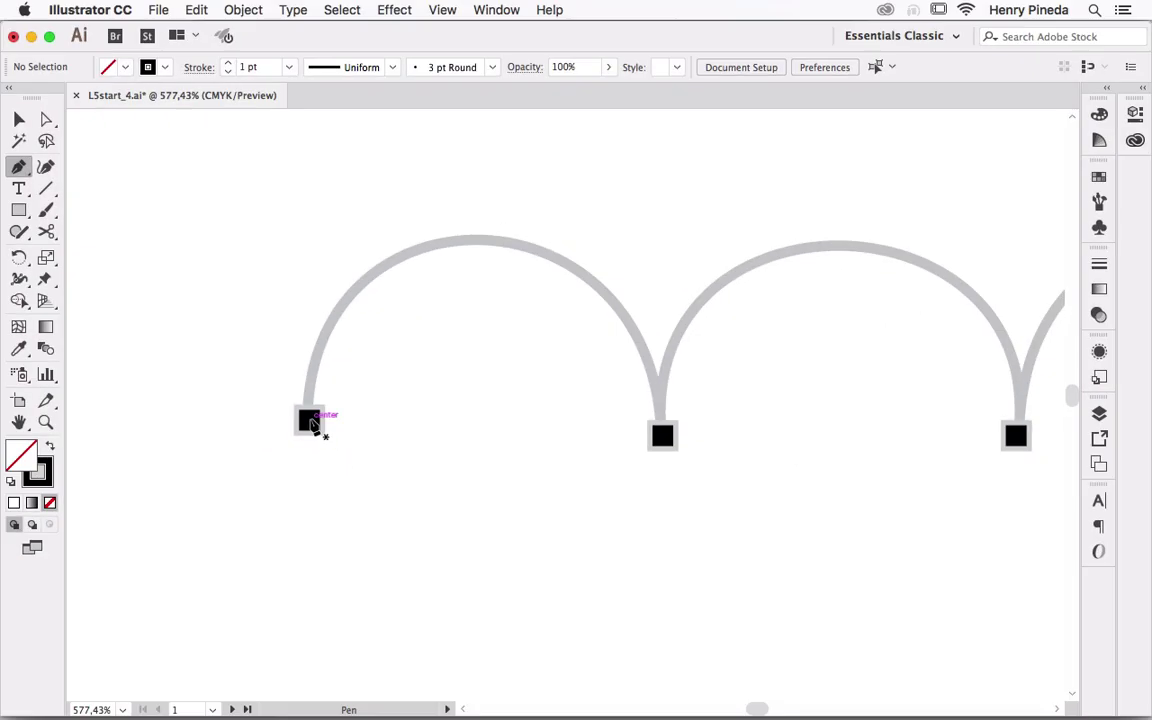
Trace template A's first arc from its left end to the peak, undoing stray extra points
left_click(309, 421)
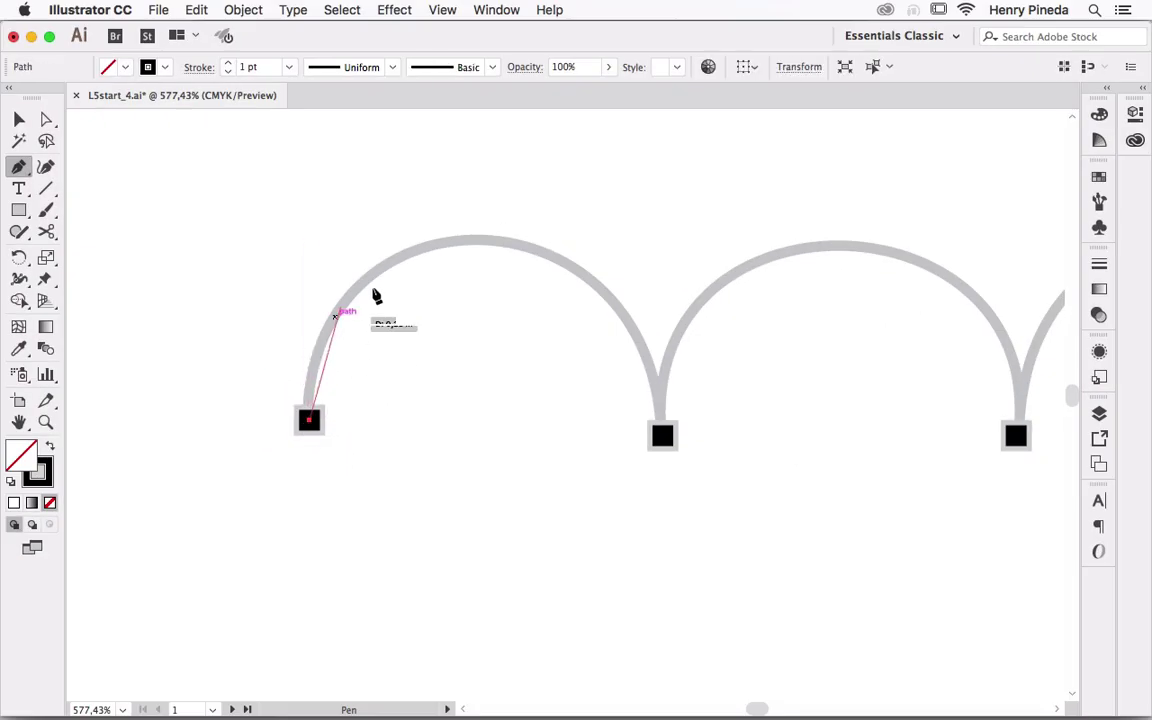
mouse_move(472, 240)
left_mouse_down()
mouse_move(630, 240)
mouse_move(618, 252)
left_mouse_up()
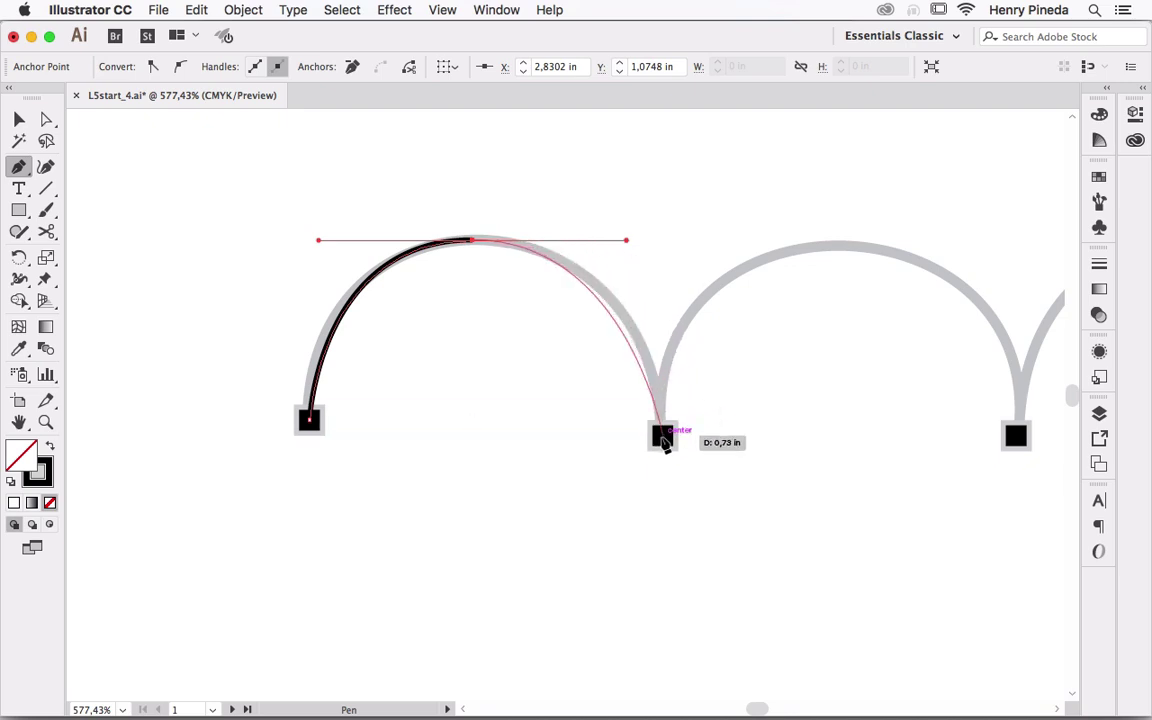
left_click_drag(663, 437, 669, 503)
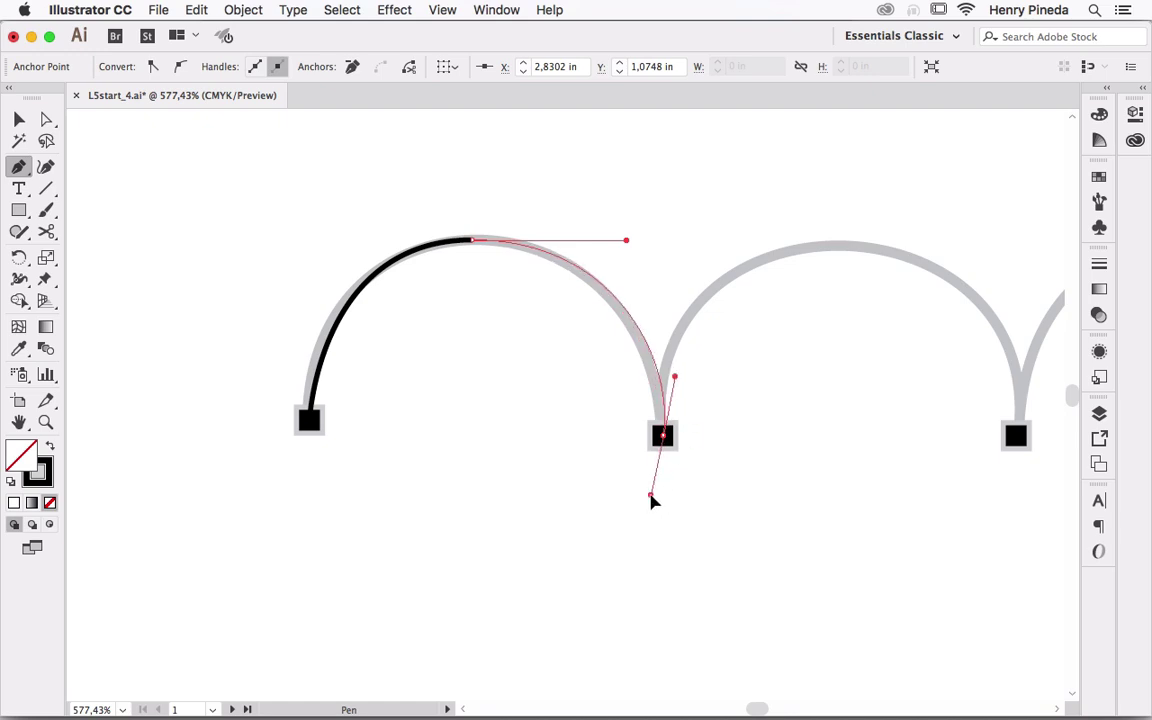
left_click_drag(445, 551, 362, 447)
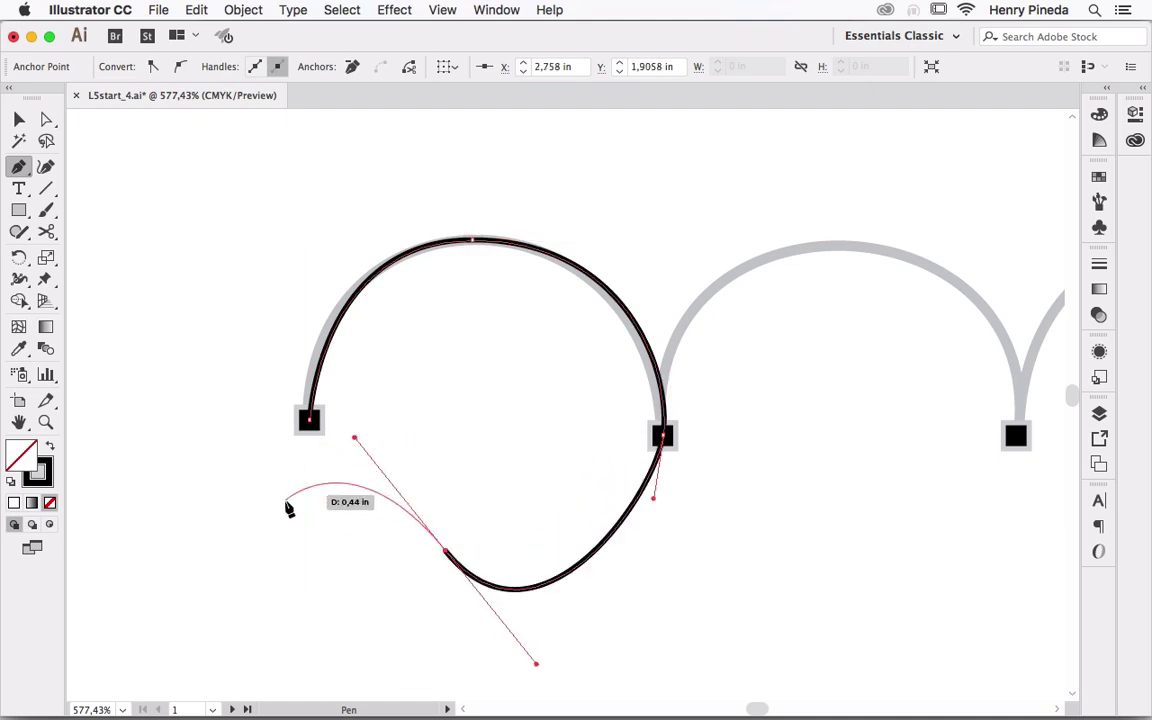
left_click_drag(273, 488, 260, 562)
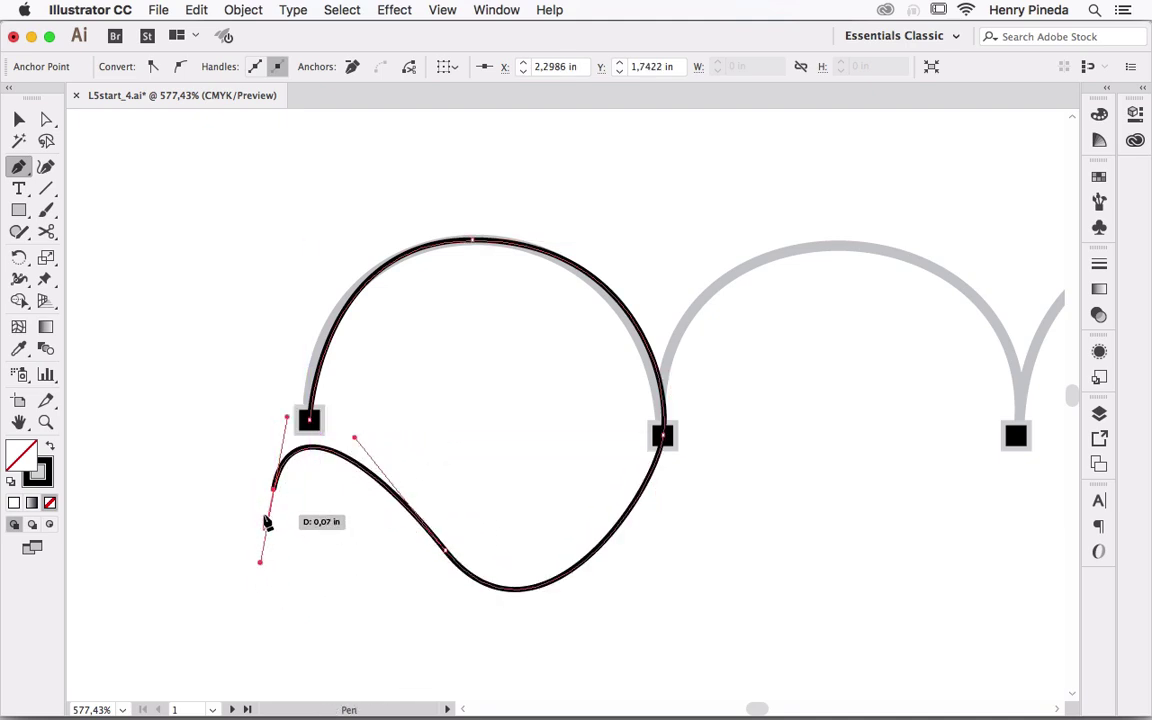
key("ctrl+z")
key("ctrl+z")
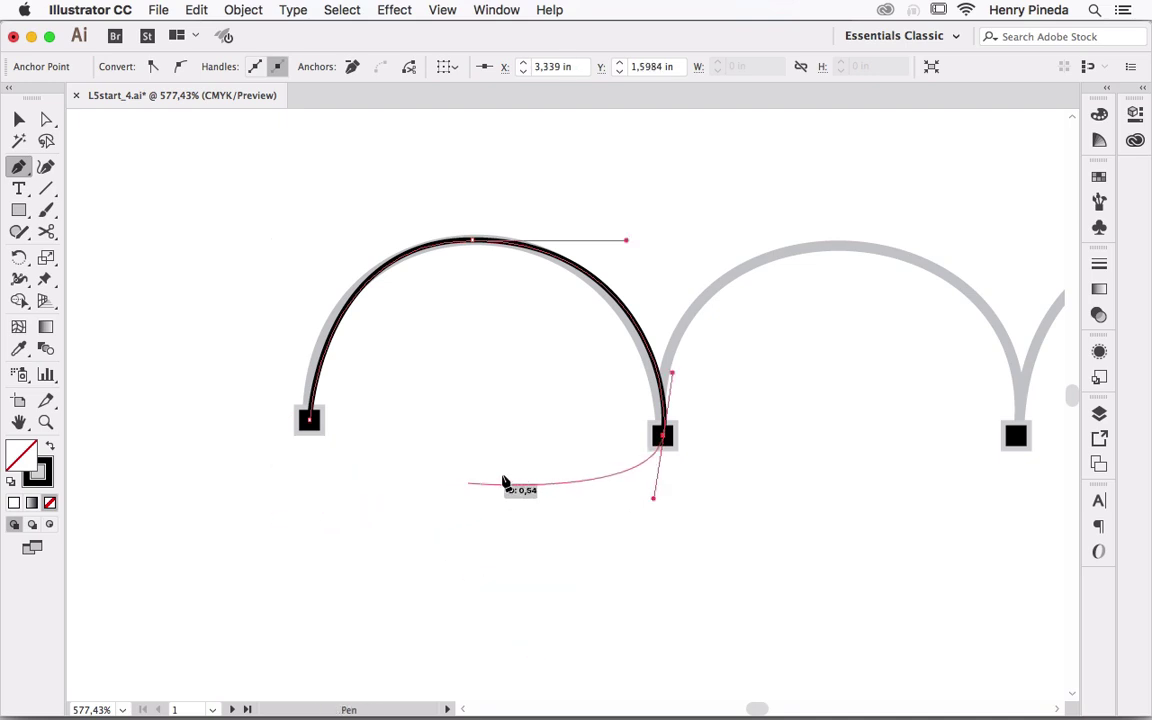
scroll(430, 482, "right", 5)
key("ctrl+z")
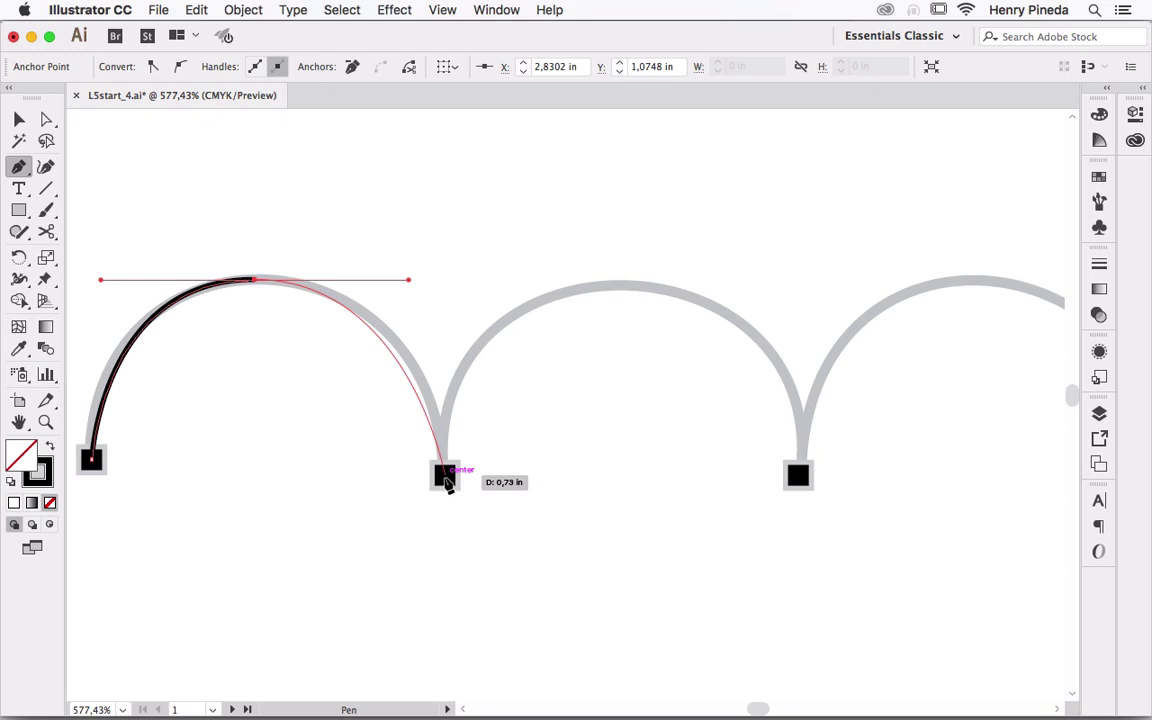
Add a smooth point on the second square and another atop the second arc
left_click_drag(445, 476, 447, 550)
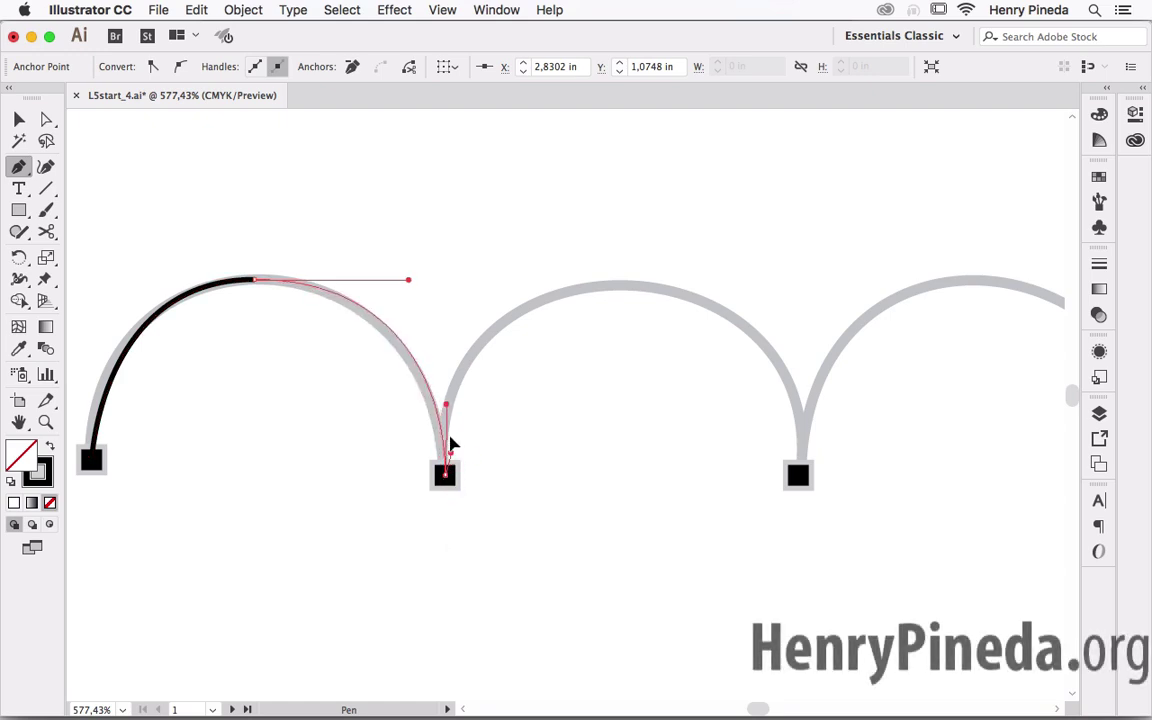
left_click_drag(445, 550, 455, 400)
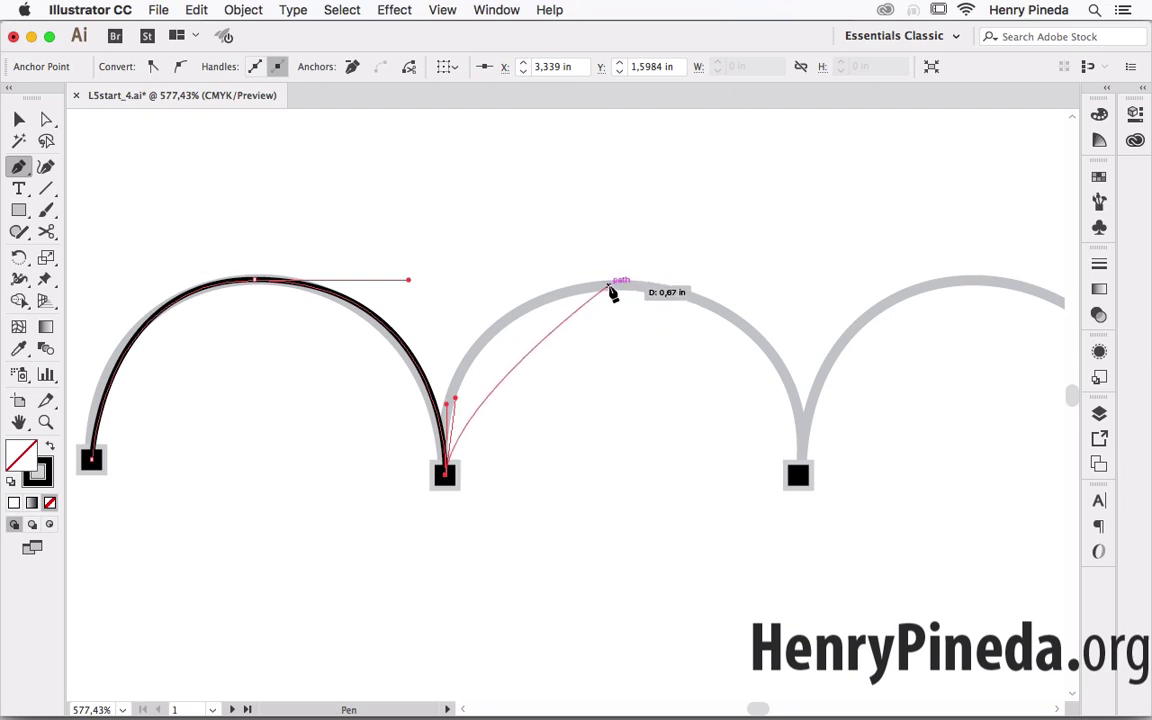
left_click_drag(612, 287, 751, 285)
left_click_drag(684, 332, 463, 329)
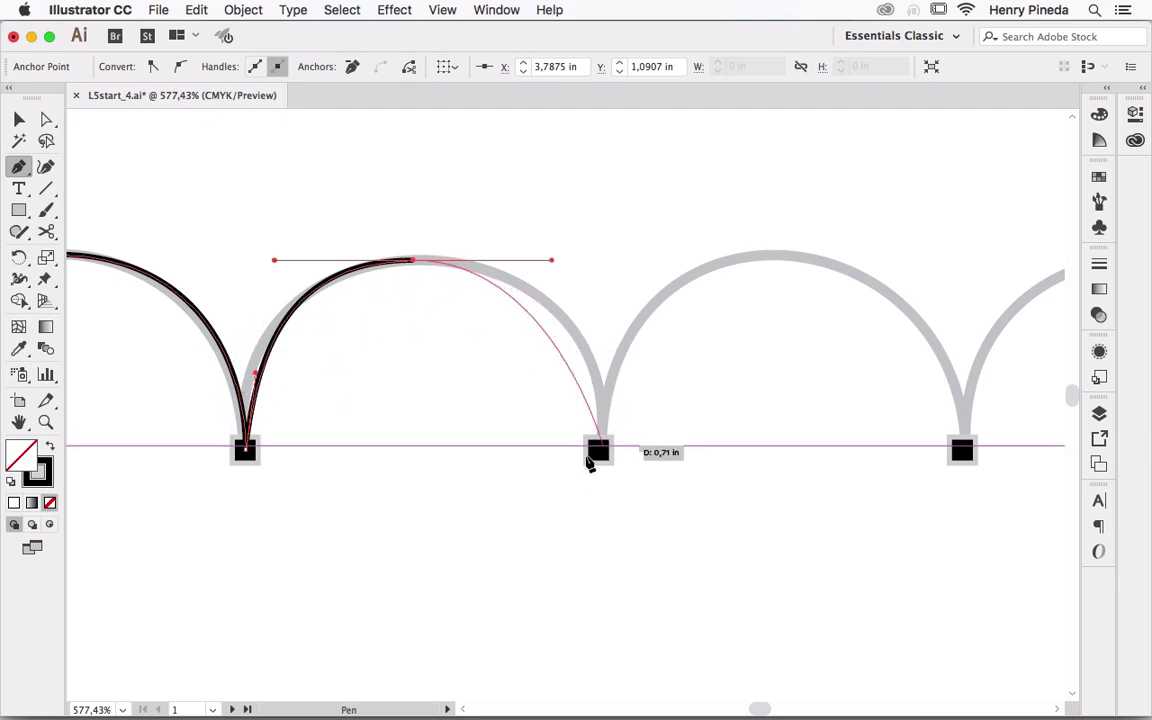
Place the next bottom-square point, undo it, and re-place it with a vertical handle
left_click_drag(598, 451, 600, 538)
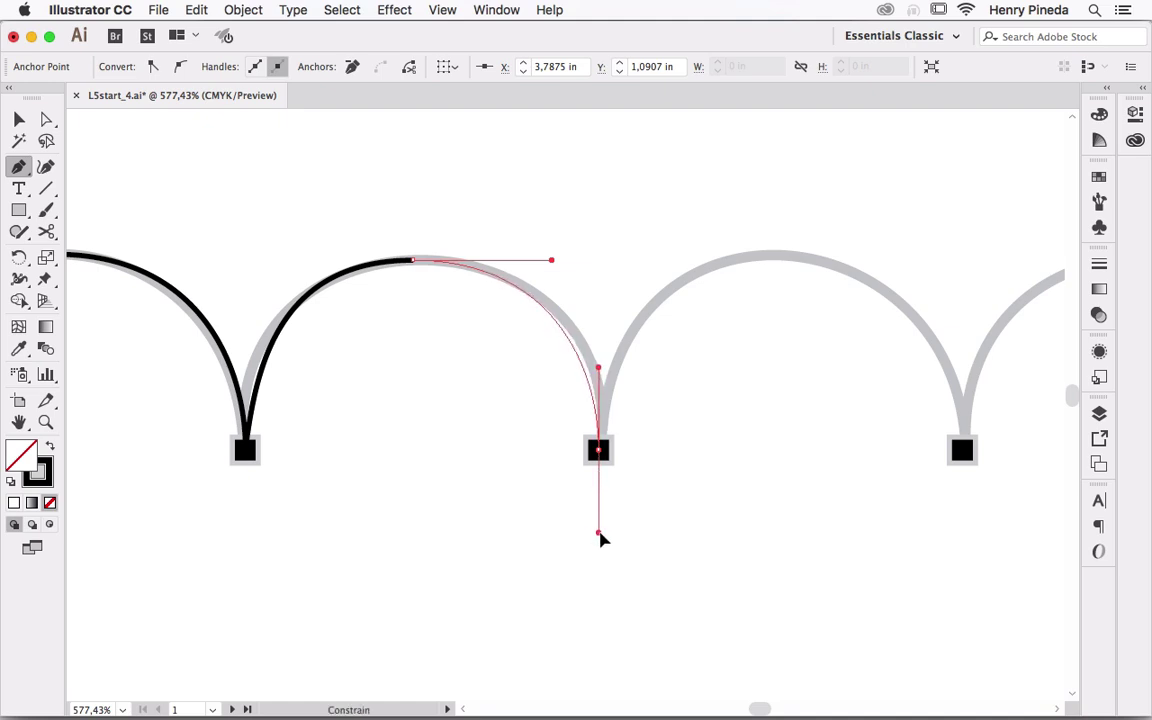
left_click_drag(617, 410, 617, 390)
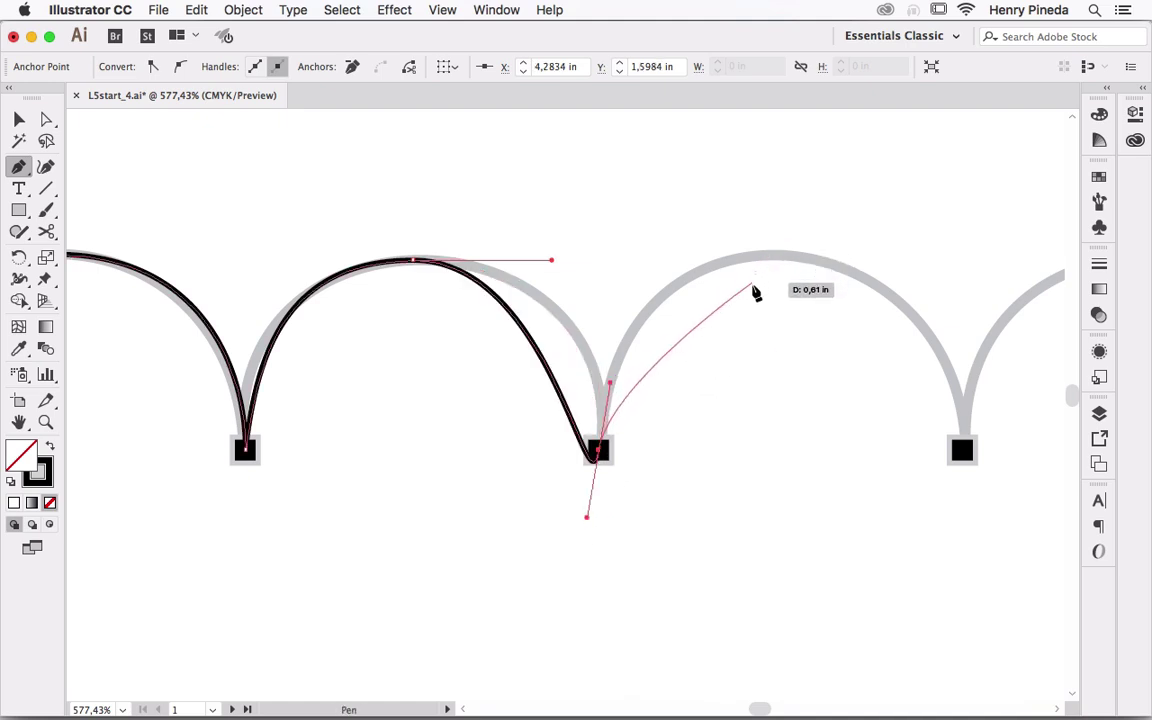
key("super+z")
mouse_move(598, 451)
left_mouse_down()
mouse_move(600, 545)
mouse_move(602, 532)
left_mouse_up()
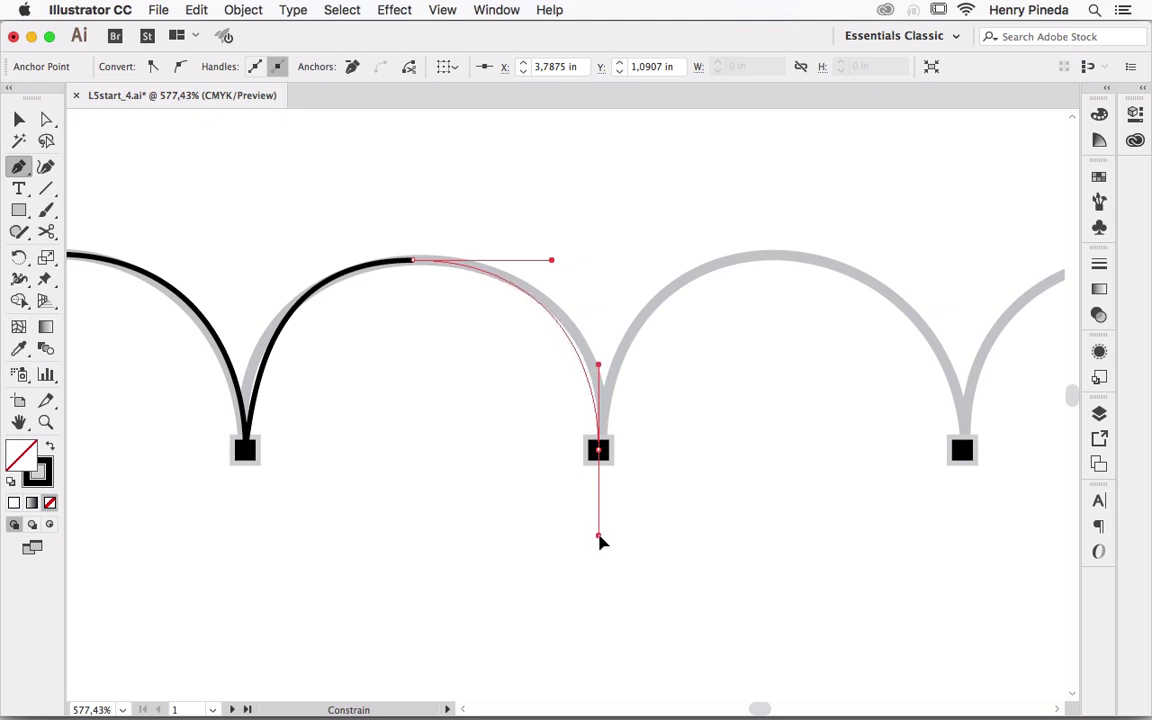
Redo the bottom point's vertical handle and add a smooth point atop the next arc
key("ctrl+z")
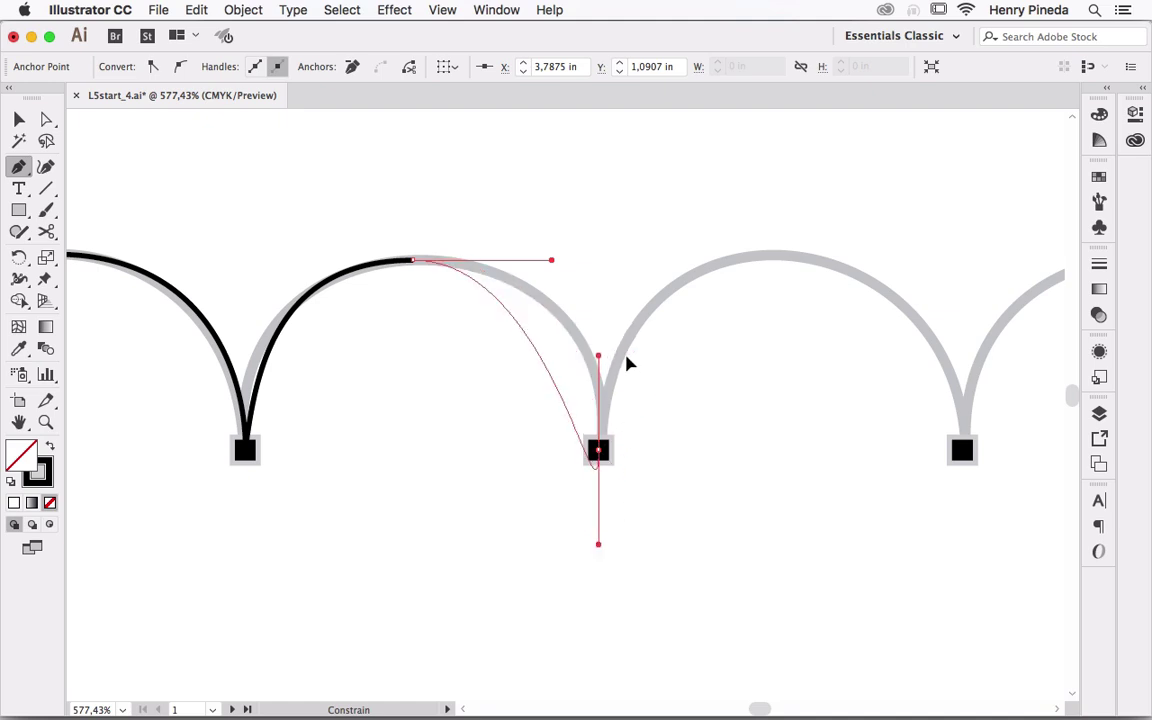
mouse_move(599, 447)
left_mouse_down()
mouse_move(622, 429)
mouse_move(605, 498)
left_mouse_up()
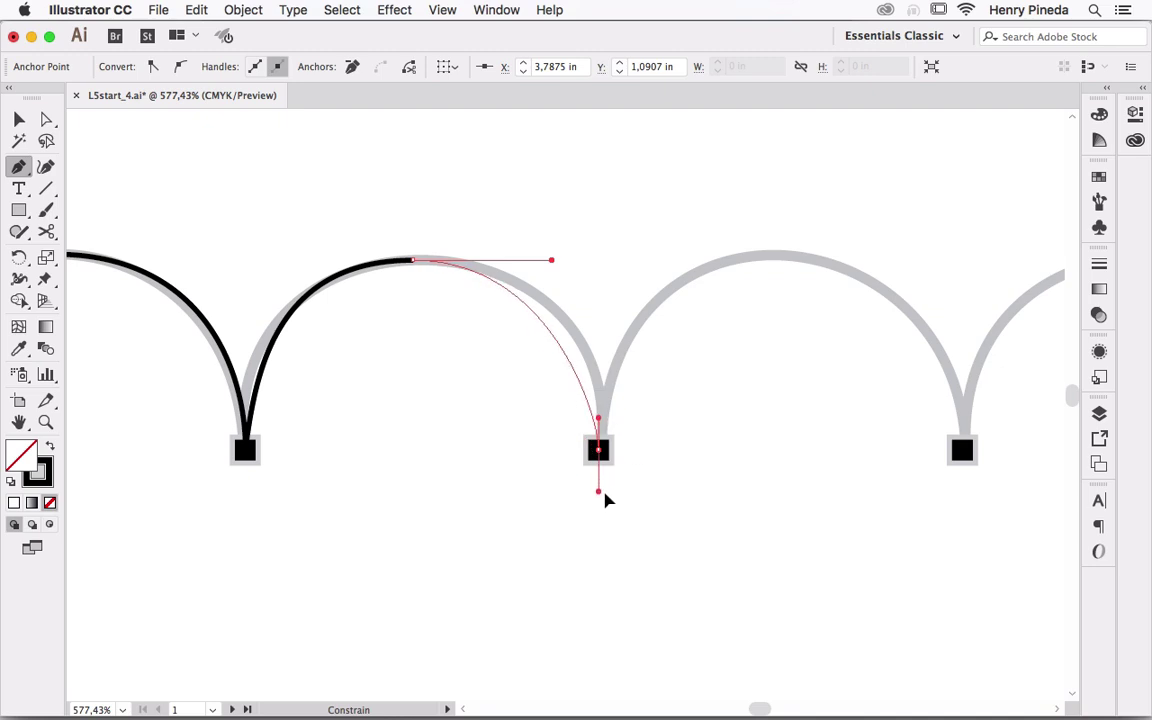
left_click_drag(615, 403, 615, 403)
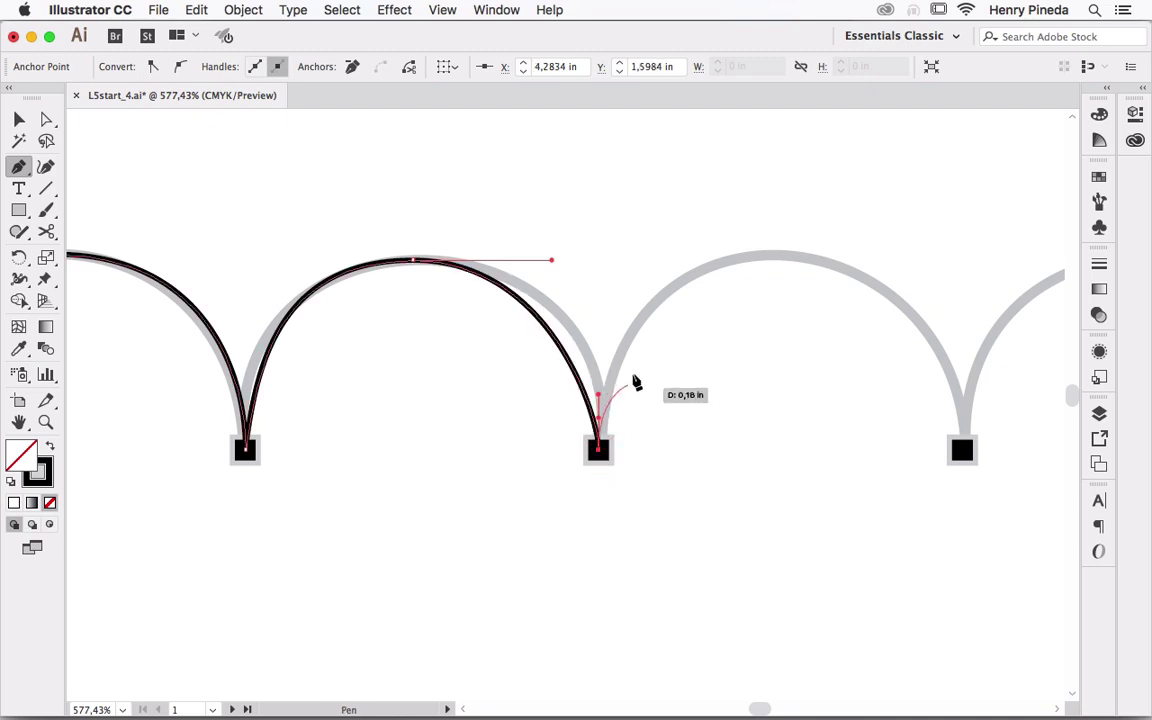
left_click_drag(765, 256, 880, 259)
left_click_drag(728, 318, 350, 318)
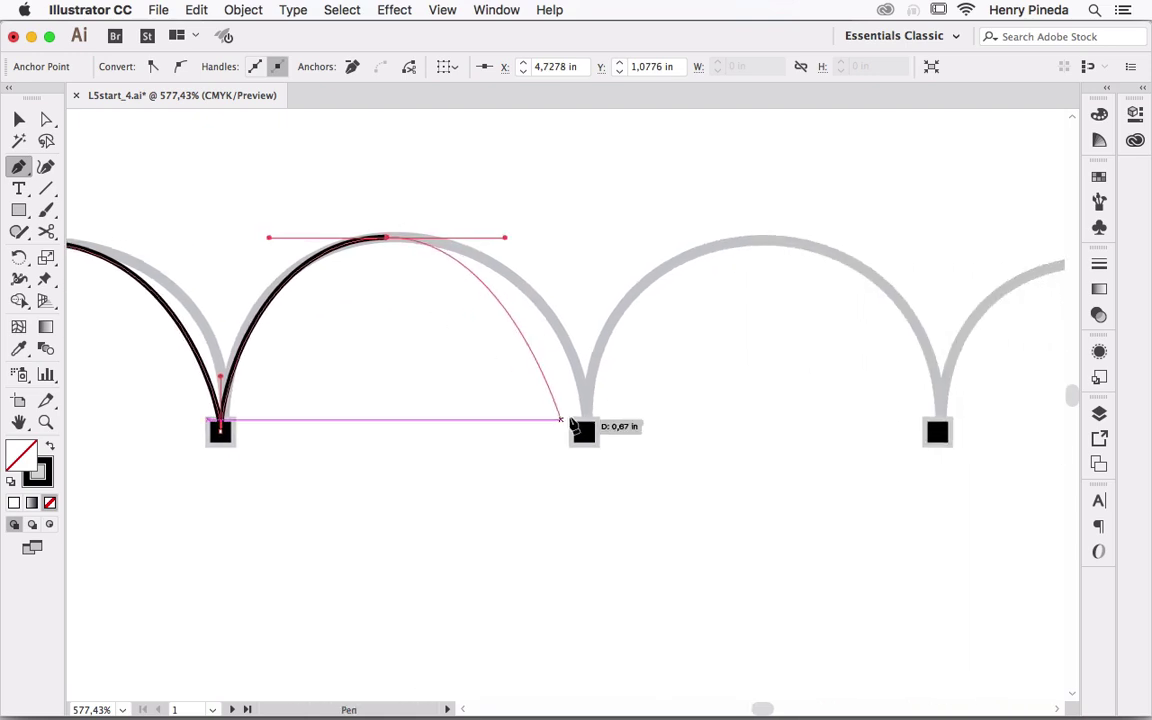
Continue path A over the remaining arcs, ending on template A's rightmost square
left_click_drag(584, 432, 587, 524)
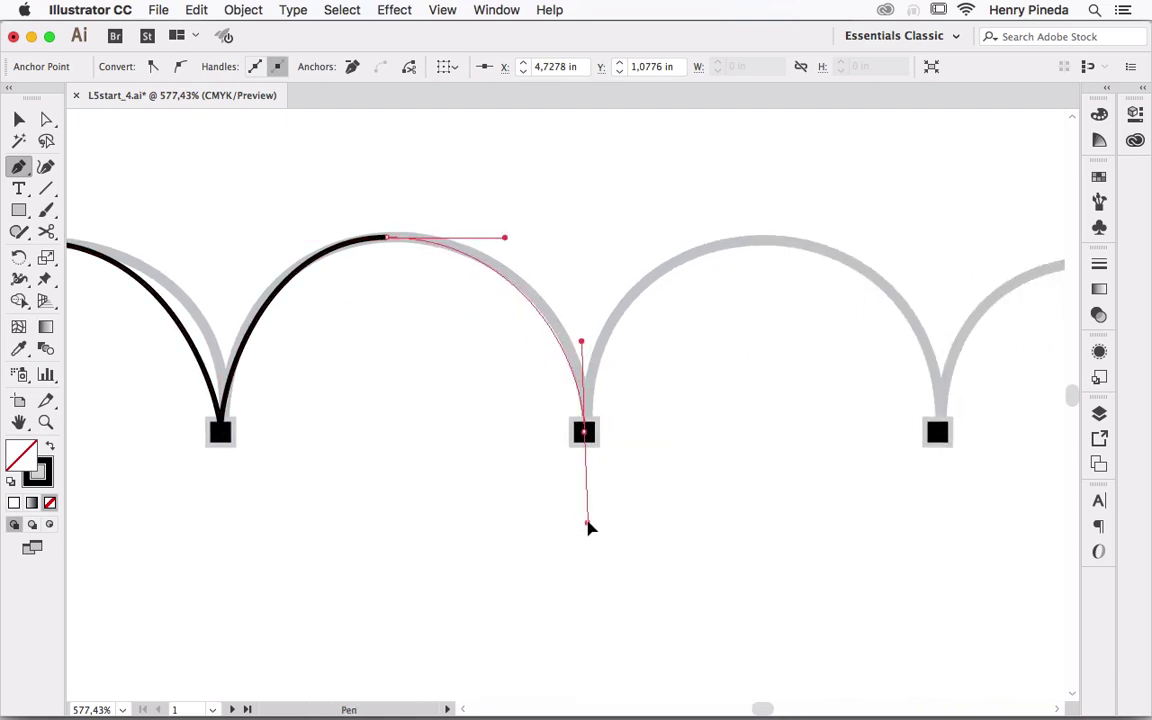
left_click_drag(755, 241, 882, 240)
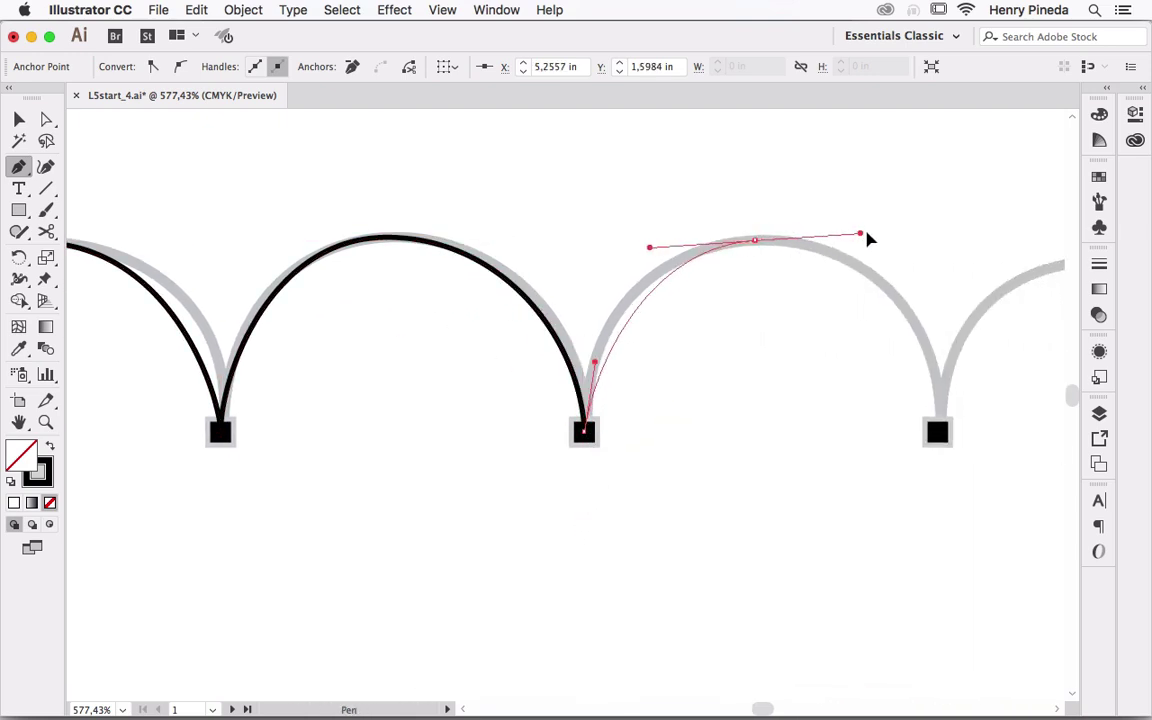
left_click_drag(736, 255, 391, 236)
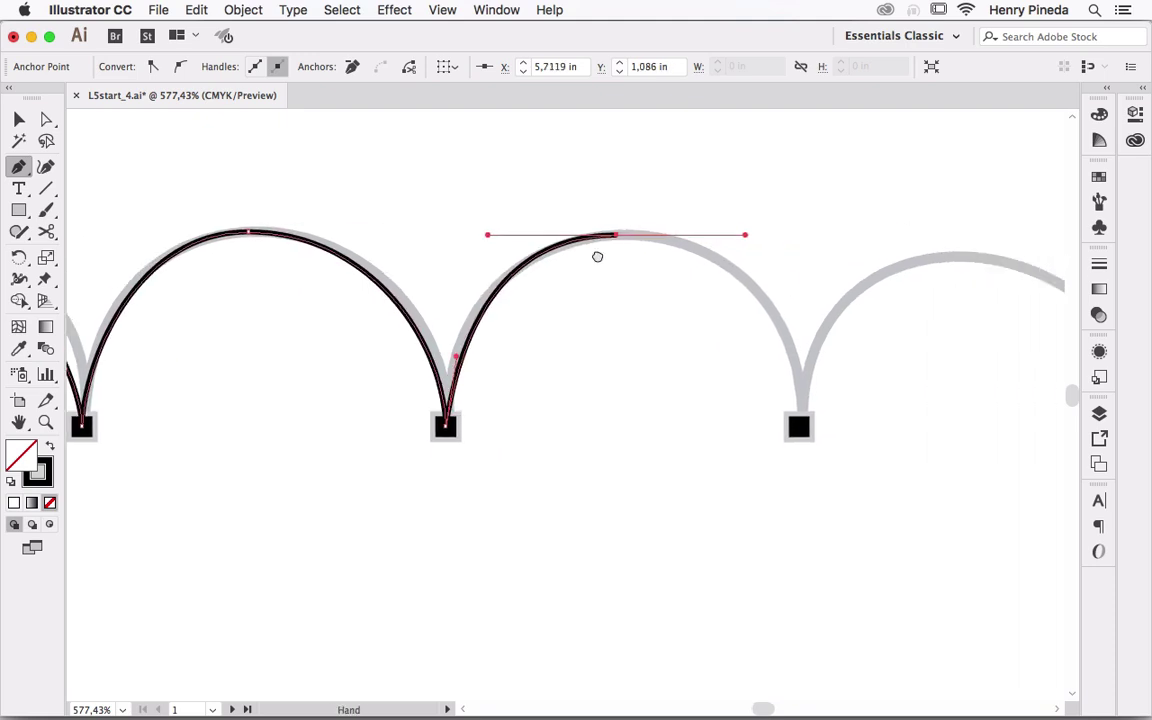
left_click_drag(594, 414, 595, 502)
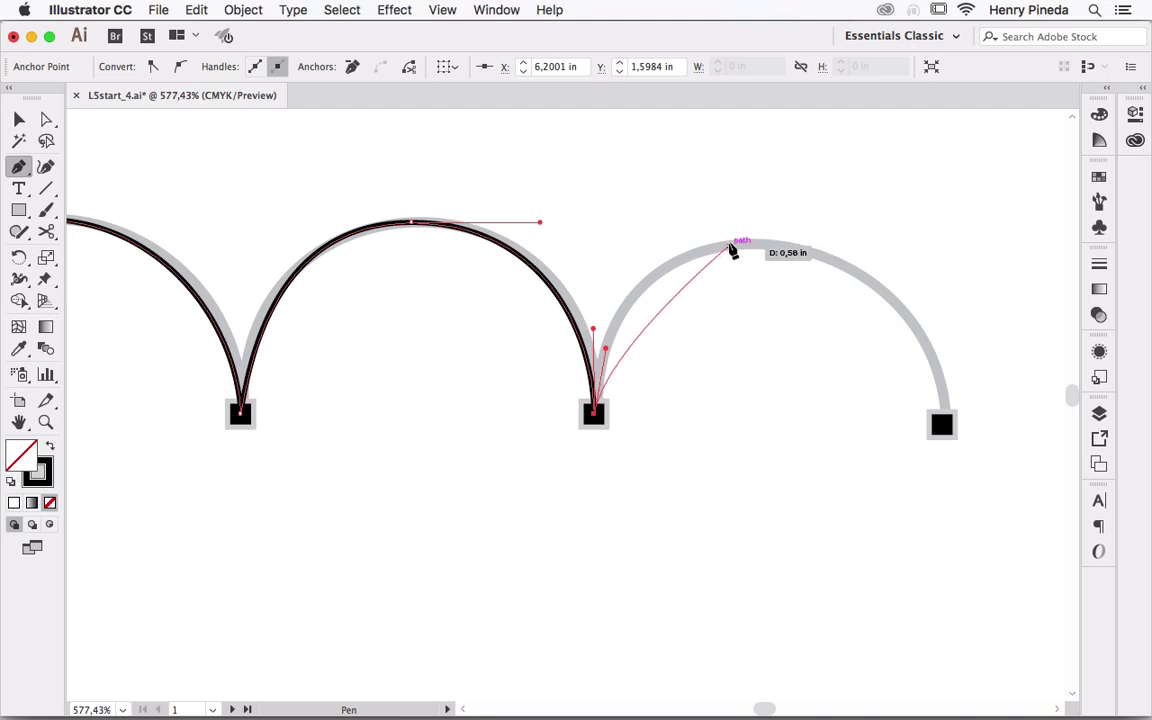
left_click_drag(731, 247, 843, 250)
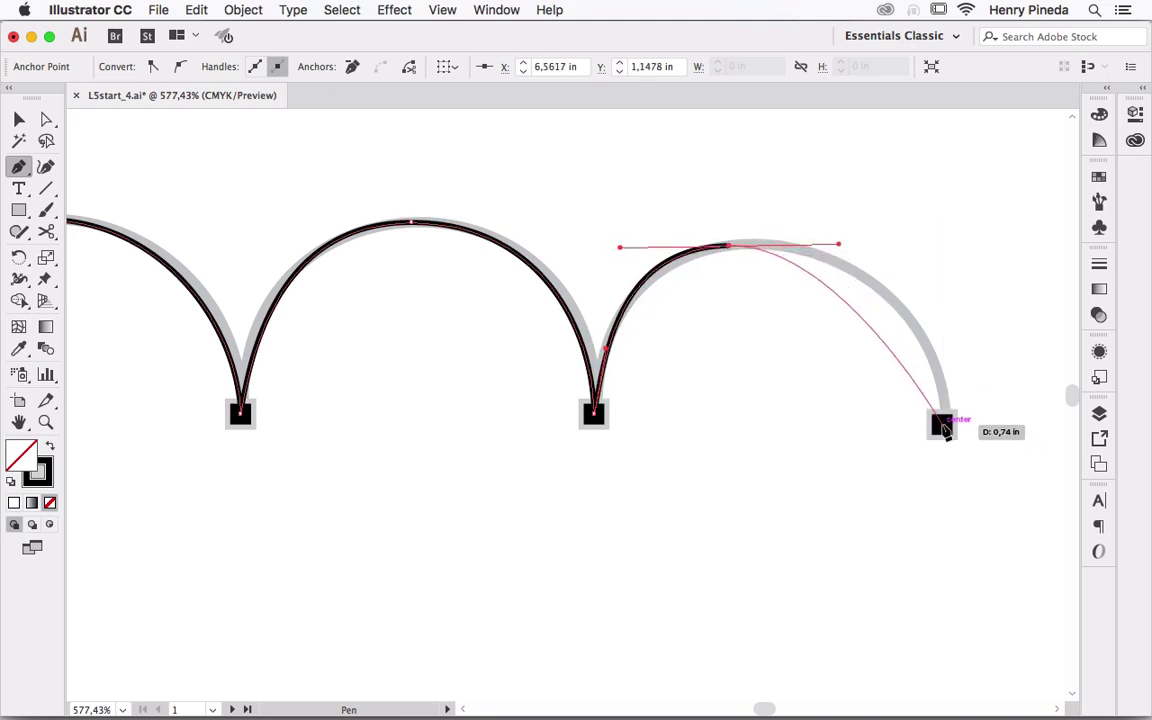
left_click_drag(942, 424, 940, 555)
Finish the curve on the rightmost square and zoom in on the last arch with Direct Selection
left_click_drag(942, 424, 924, 513)
key("a")
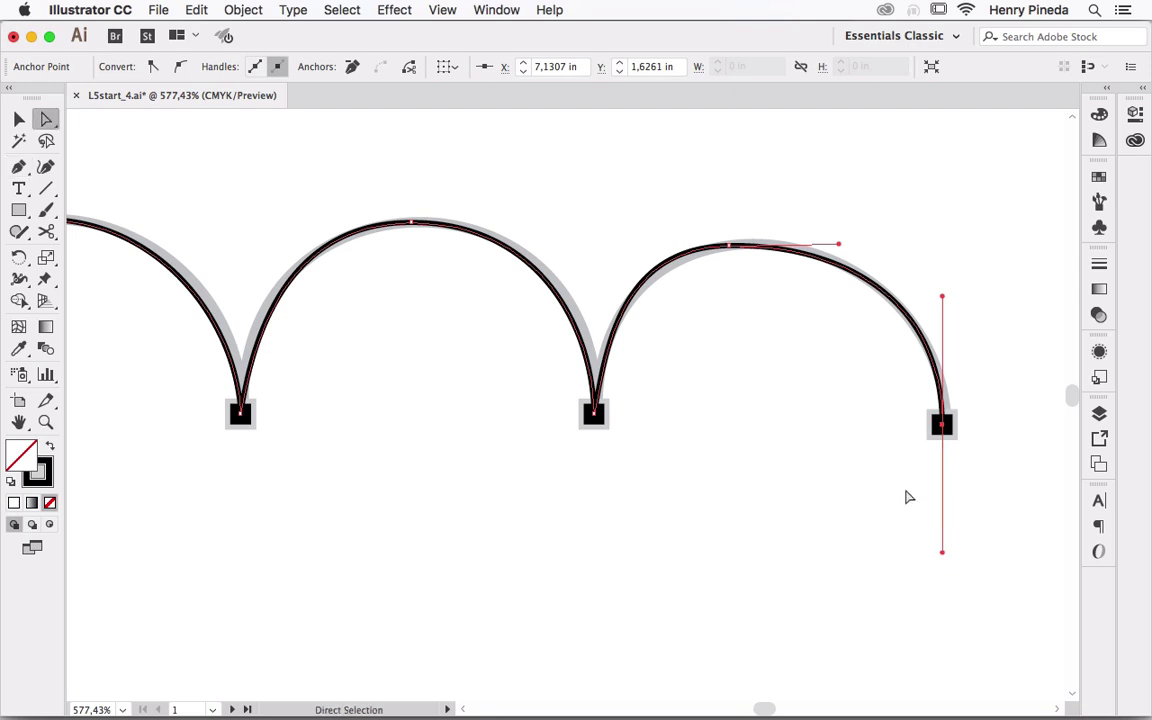
scroll(760, 481, "left", 2)
scroll(635, 414, "right", 4)
scroll(352, 440, "right", 2)
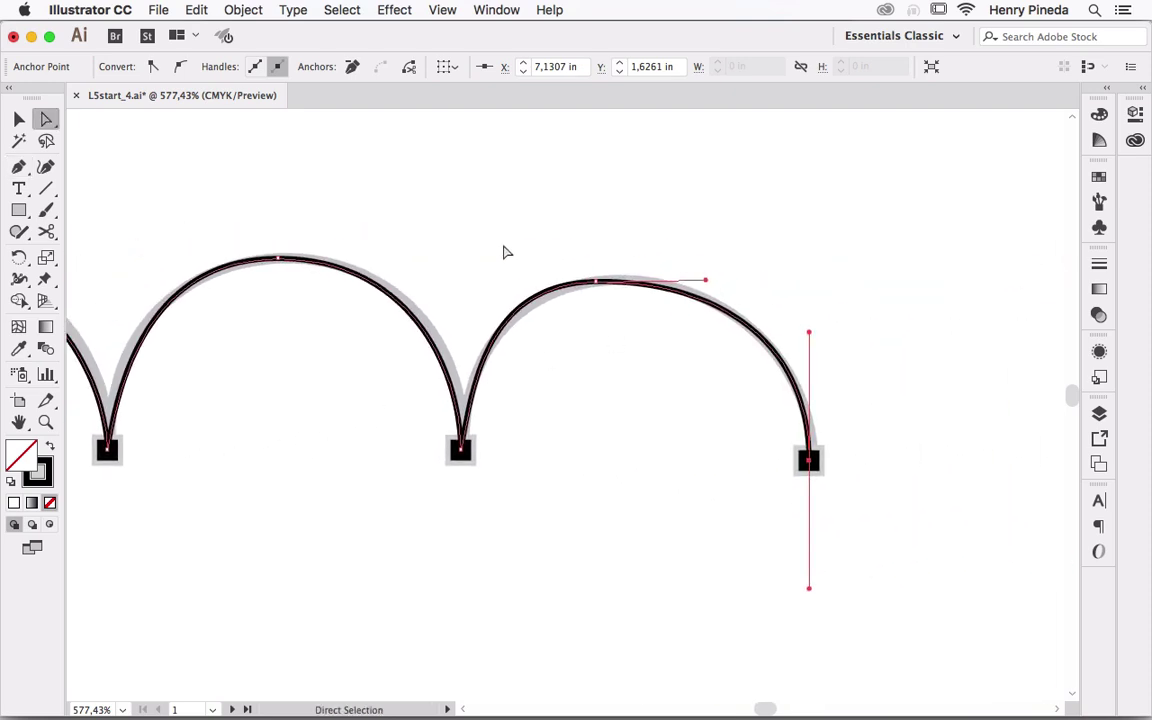
left_click_drag(714, 360, 763, 428)
Move the last arch's top anchor and level its handles so the curve hugs the template
left_click_drag(497, 235, 528, 231)
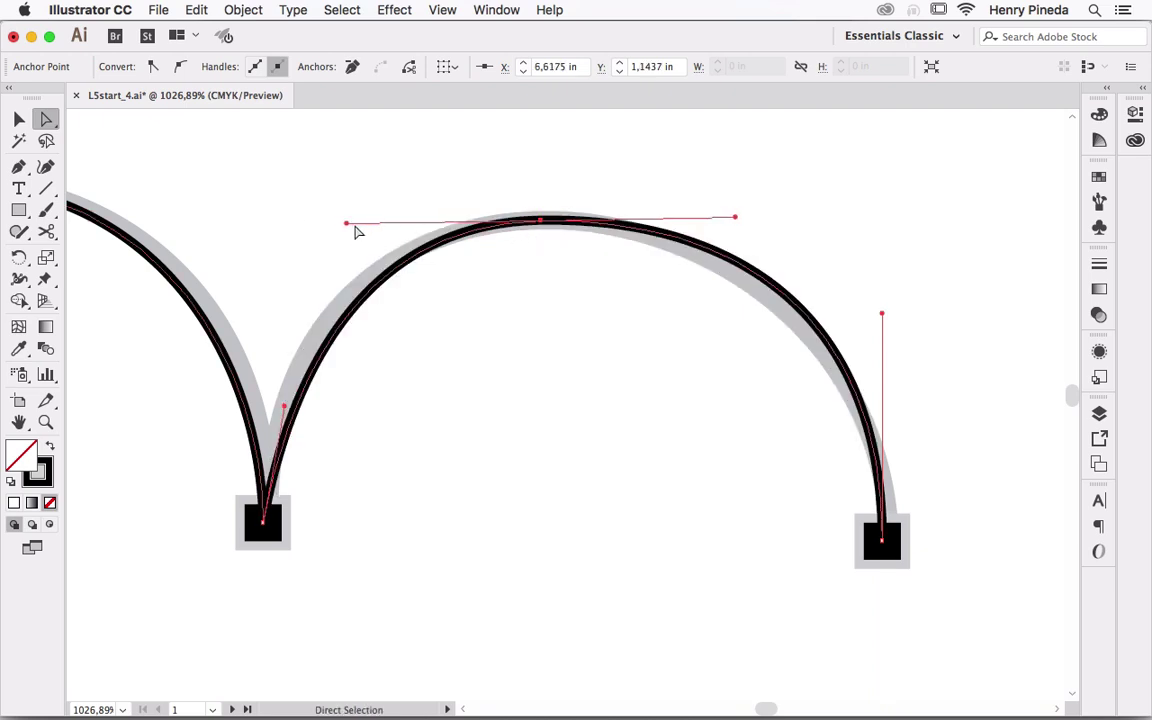
left_click_drag(341, 226, 305, 231)
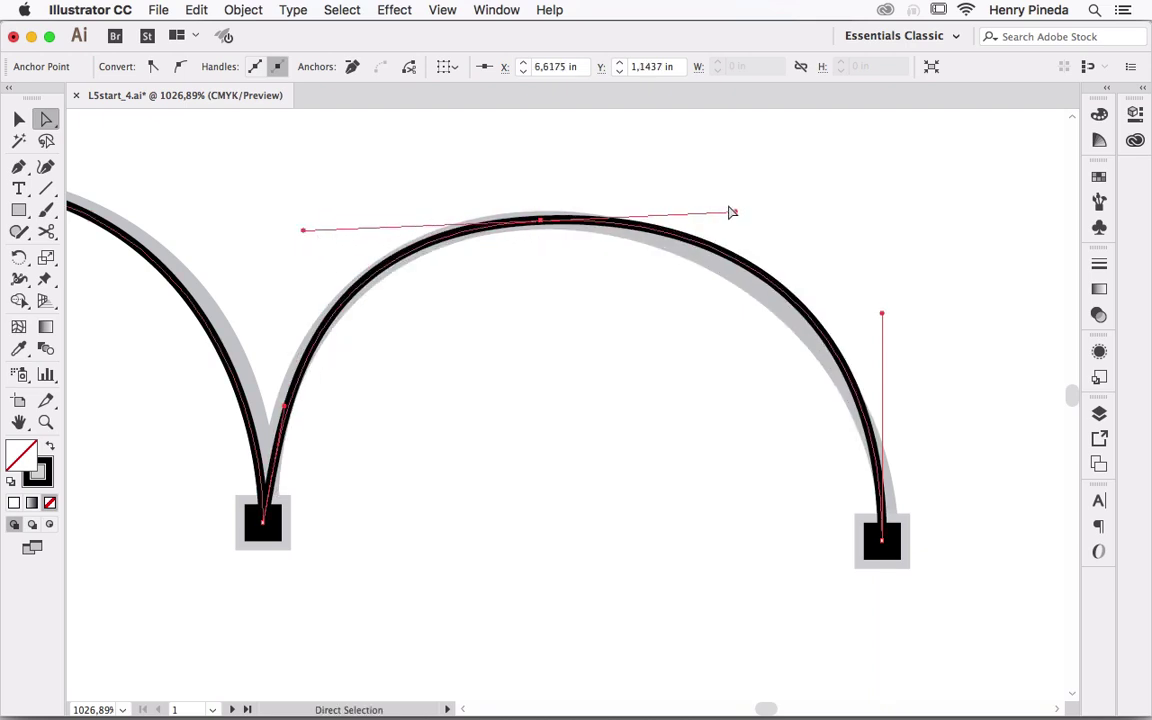
left_click_drag(736, 215, 733, 226)
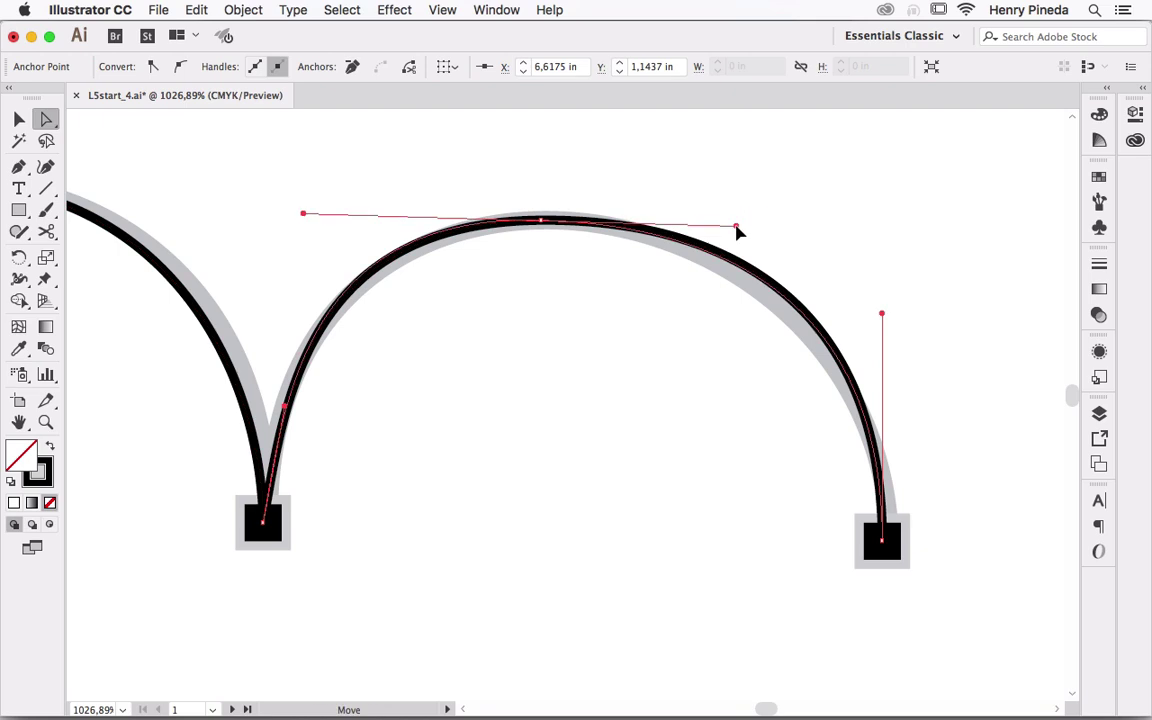
left_click(881, 541)
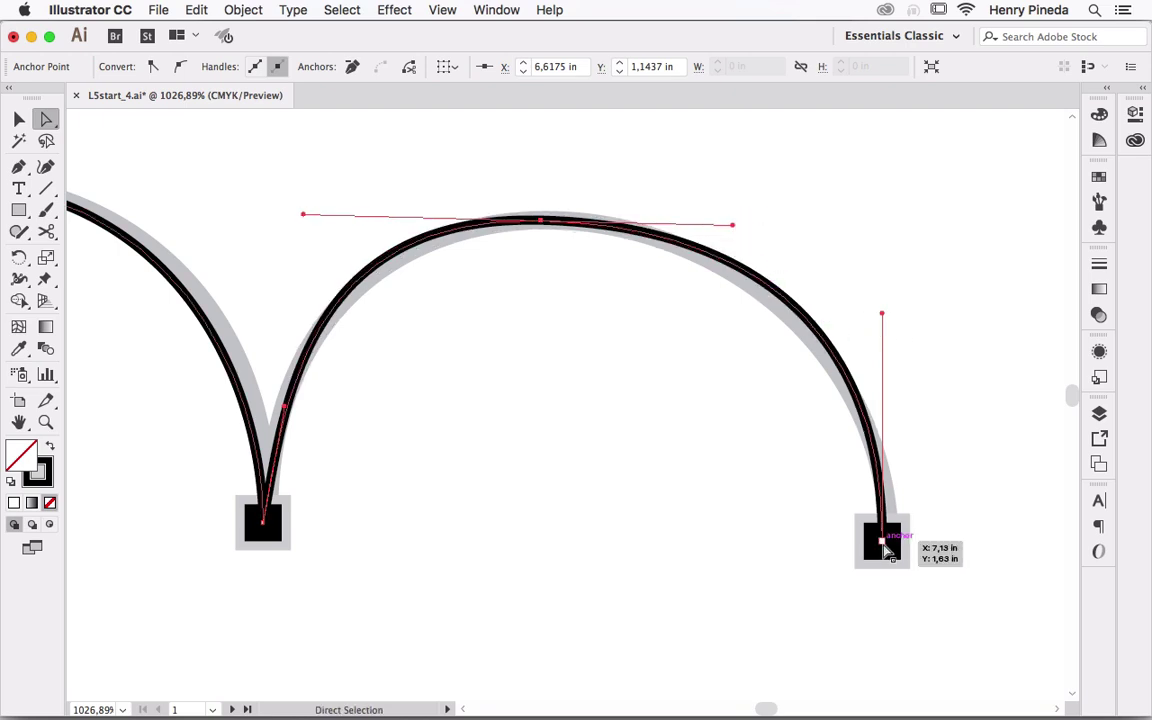
left_click_drag(729, 229, 741, 238)
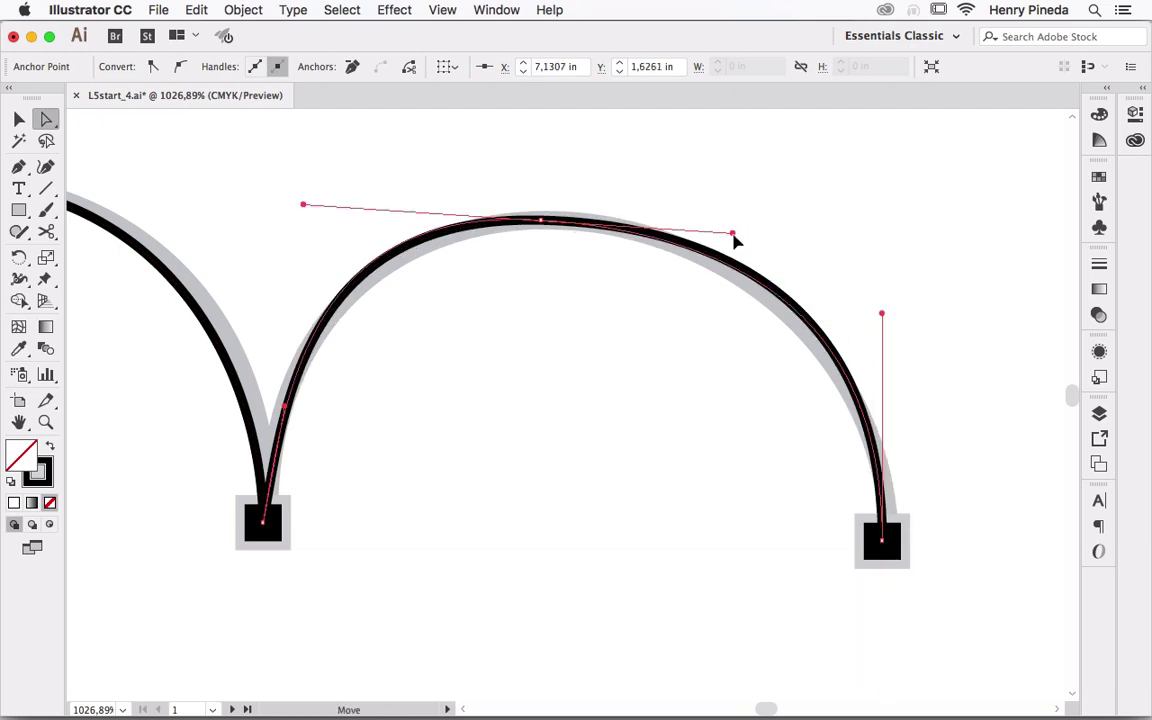
left_click_drag(430, 314, 548, 314)
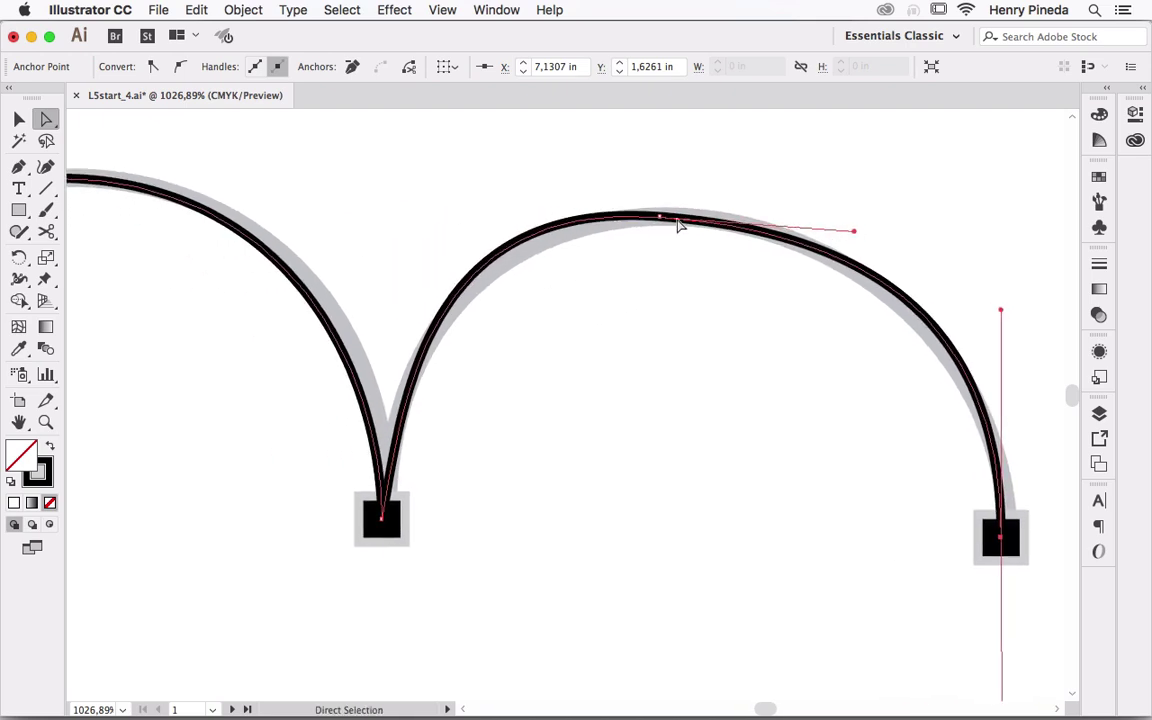
left_click_drag(660, 222, 677, 219)
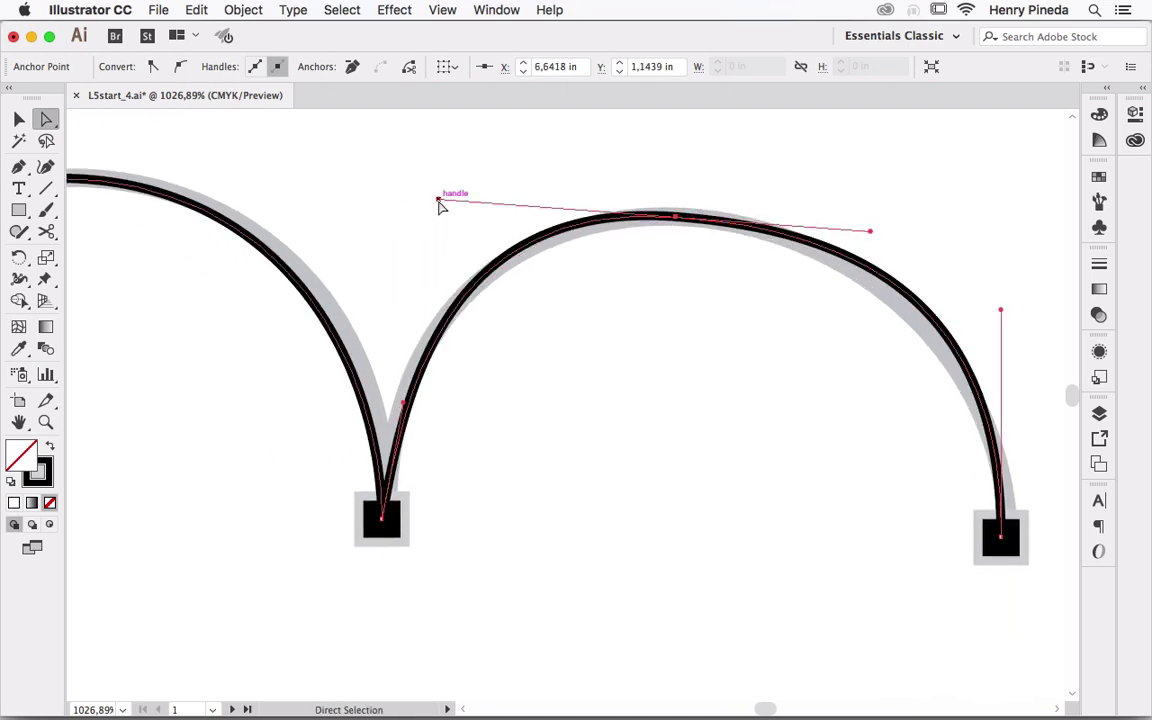
left_click_drag(439, 200, 428, 216)
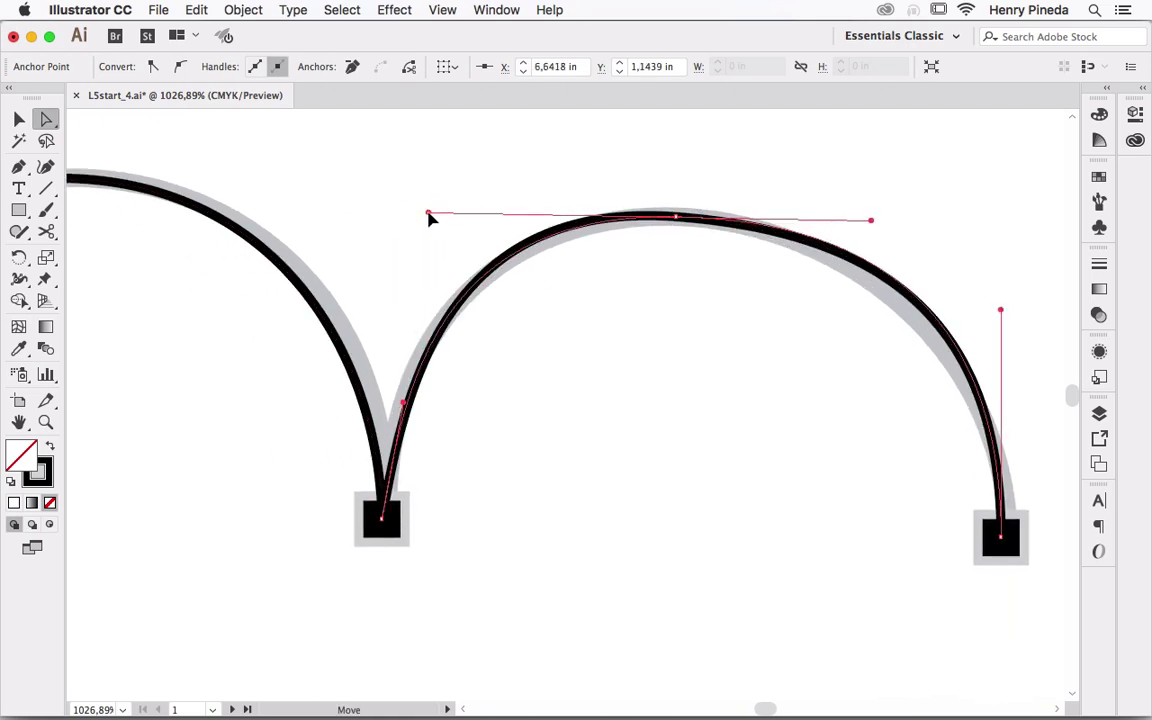
left_click(490, 448, "alt")
left_click(490, 448, "alt")
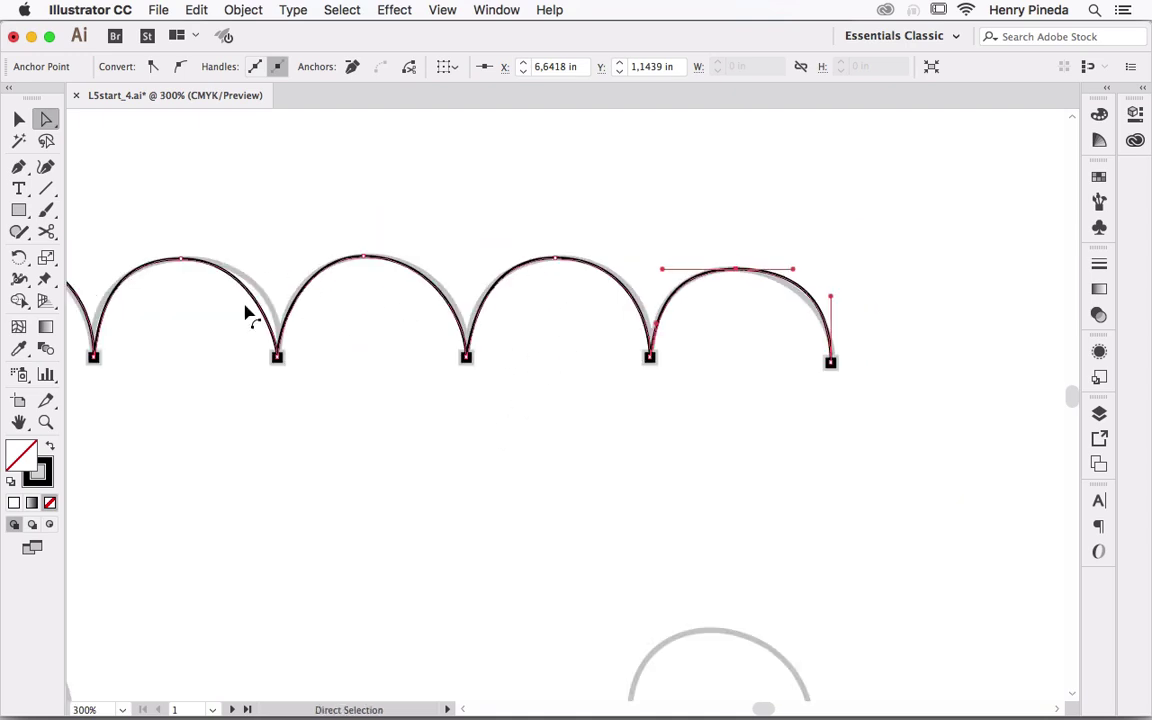
Reshape a middle arch of path A by pulling its top anchor's left handle outward
scroll(476, 288, "left", 3)
scroll(337, 257, "up", 2)
scroll(362, 252, "left", 5)
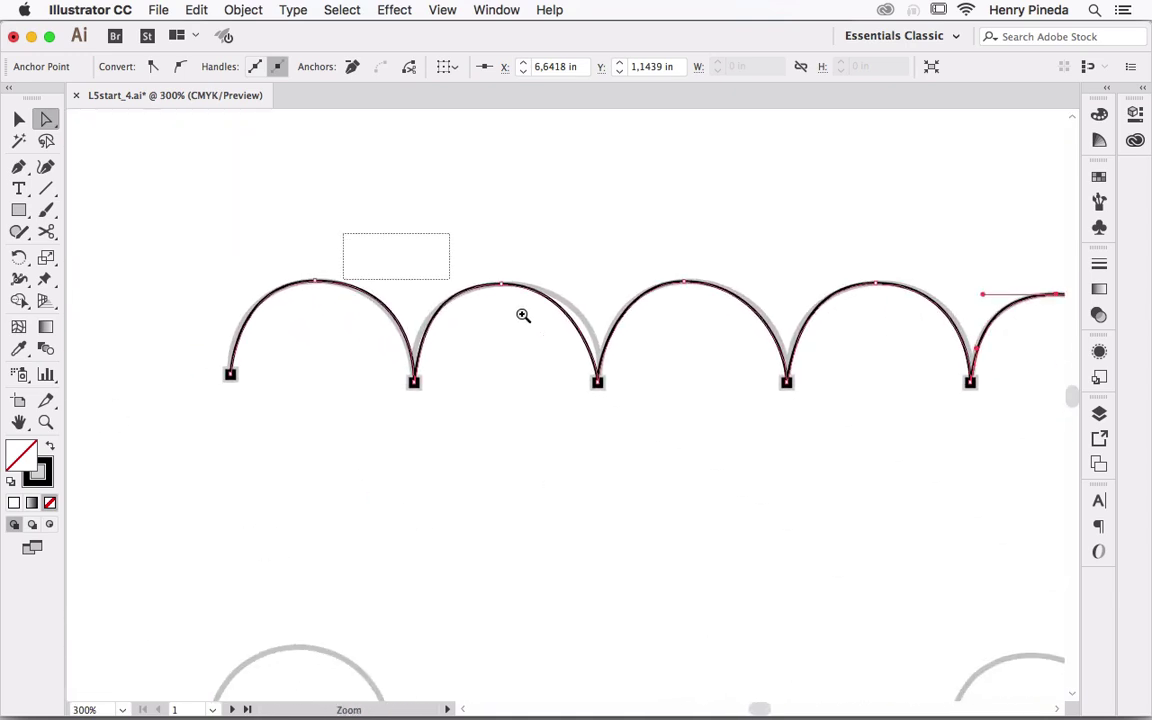
left_click_drag(522, 315, 645, 377)
mouse_move(428, 225)
left_mouse_down()
mouse_move(617, 276)
mouse_move(720, 240)
left_mouse_up()
left_click_drag(283, 250, 258, 252)
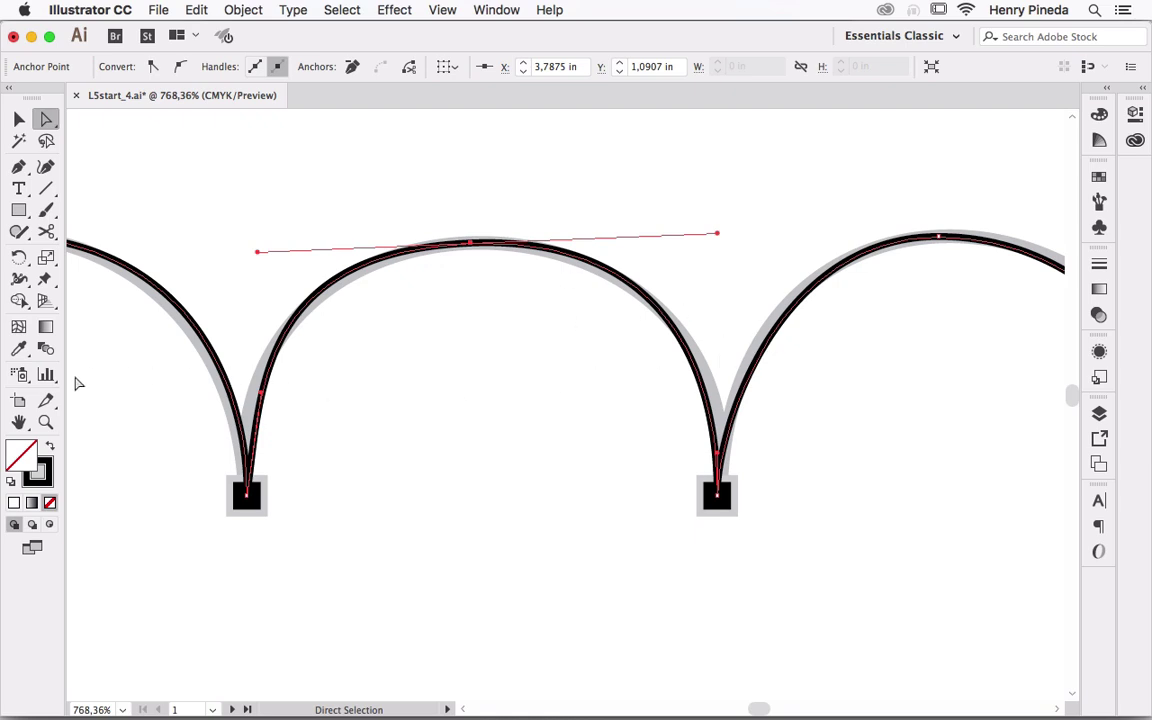
Fit the artboard, clear the selection, and zoom in on template B's left part
key("ctrl+0")
left_click(18, 119)
left_click(362, 440)
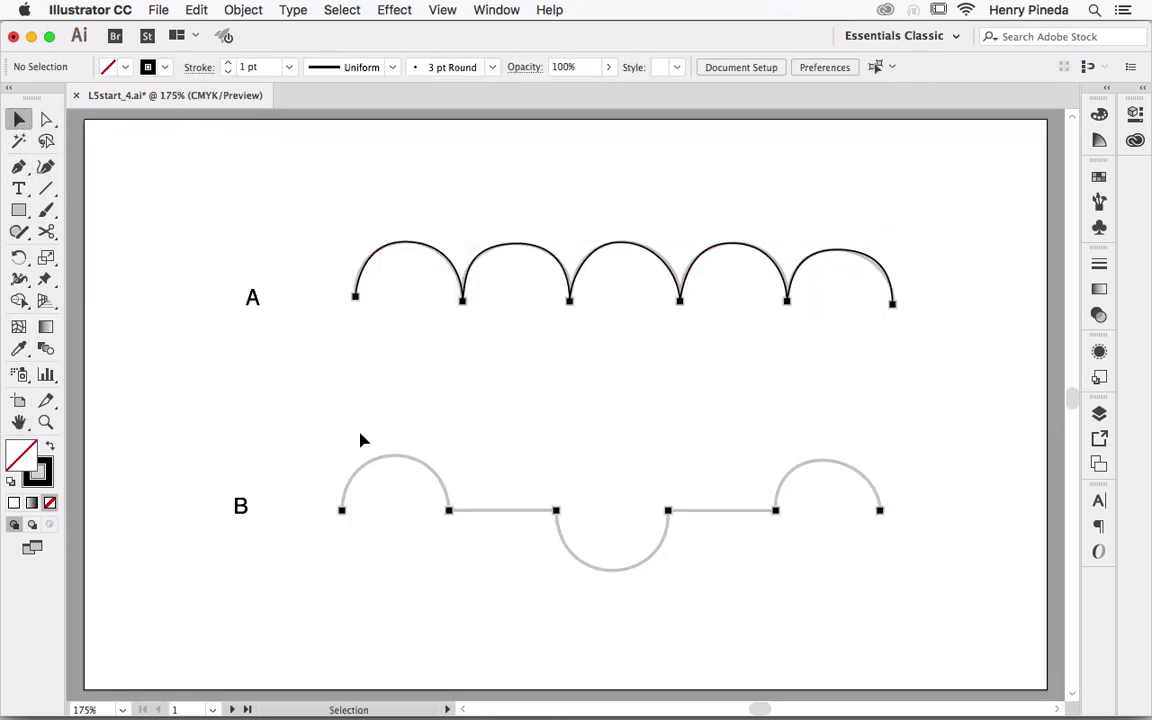
left_click_drag(270, 390, 645, 535)
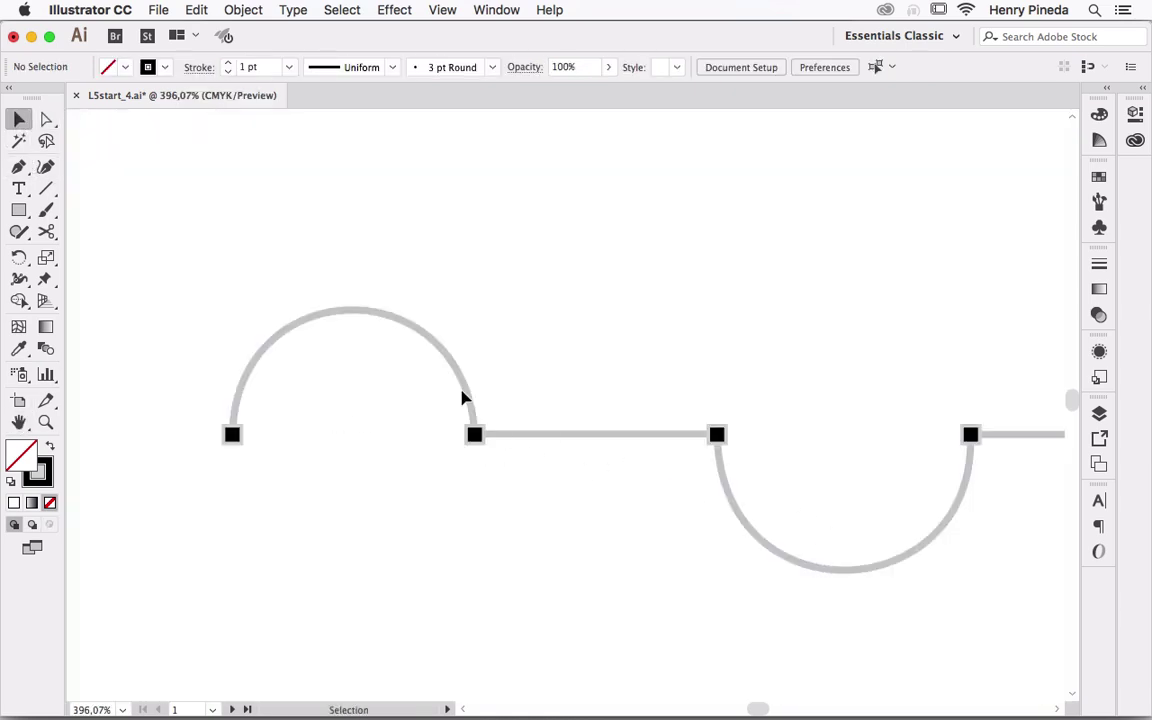
left_click(18, 168)
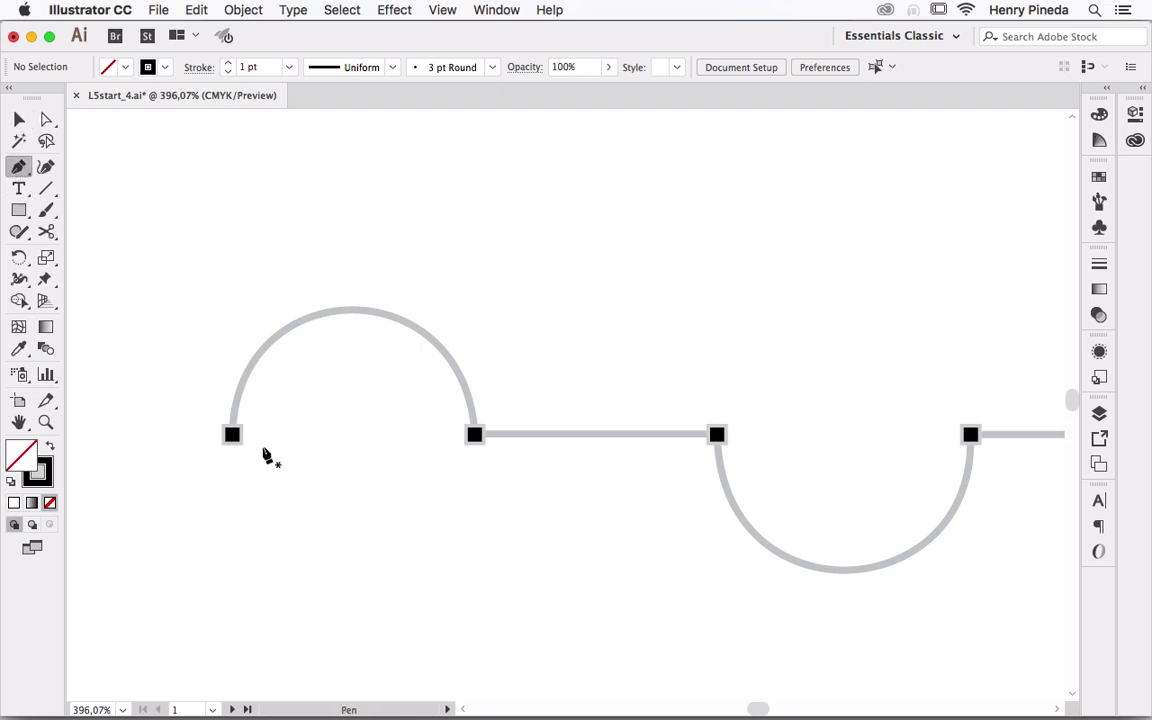
Trace template B's first arch from its left point, then a straight line to the next corner
left_click(232, 436)
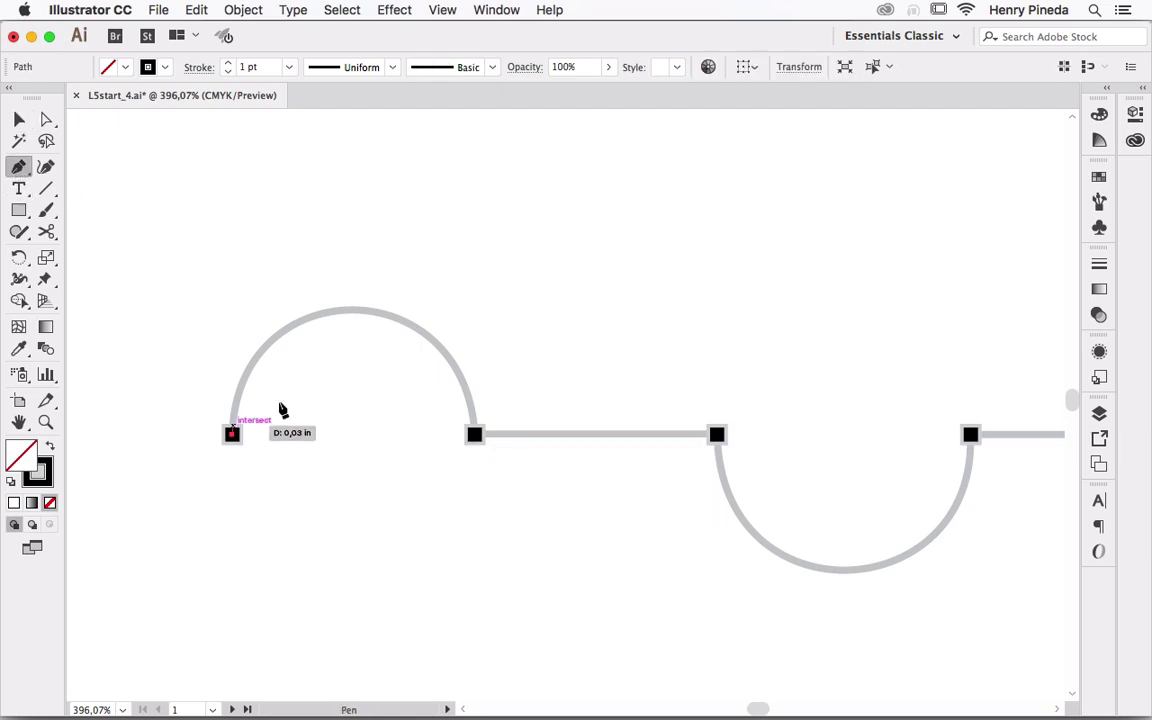
left_click_drag(348, 310, 451, 311)
left_click_drag(475, 435, 480, 483)
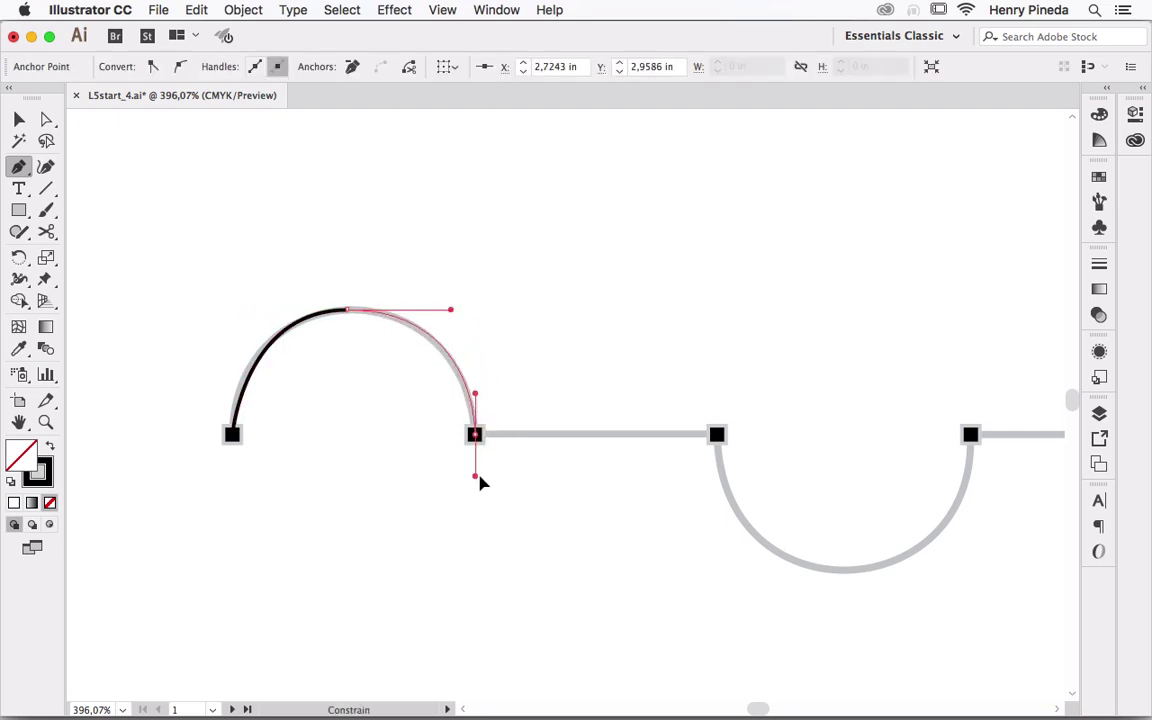
left_click_drag(498, 443, 500, 440)
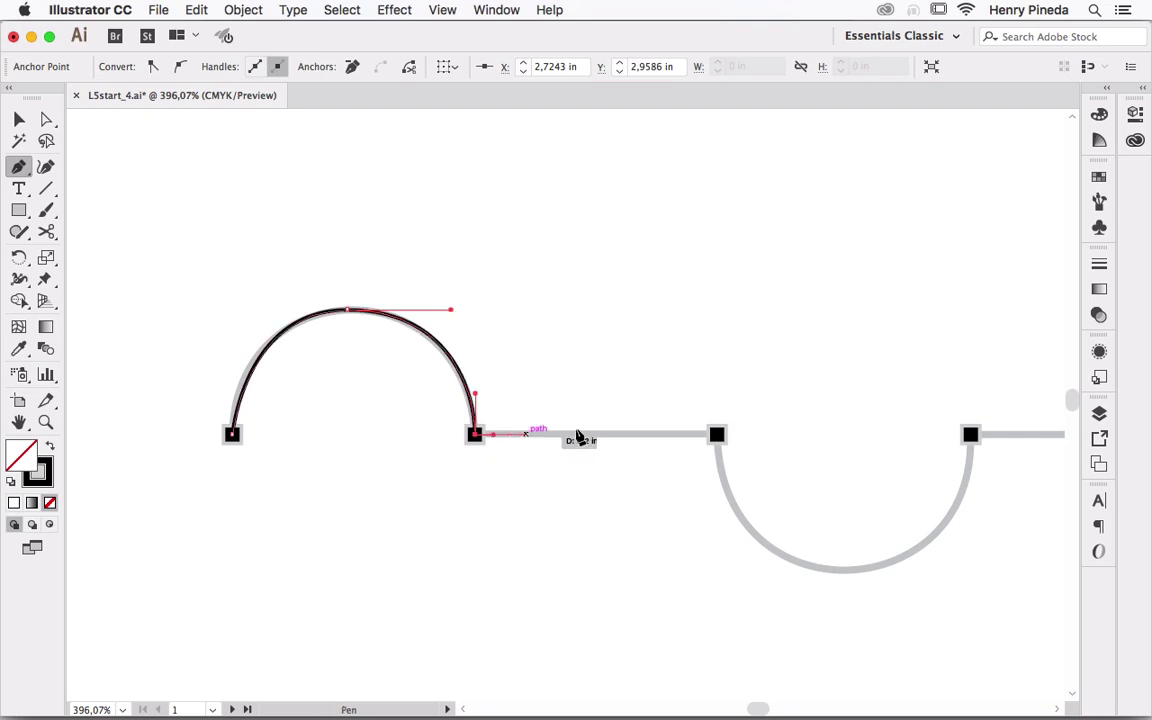
left_click(719, 437)
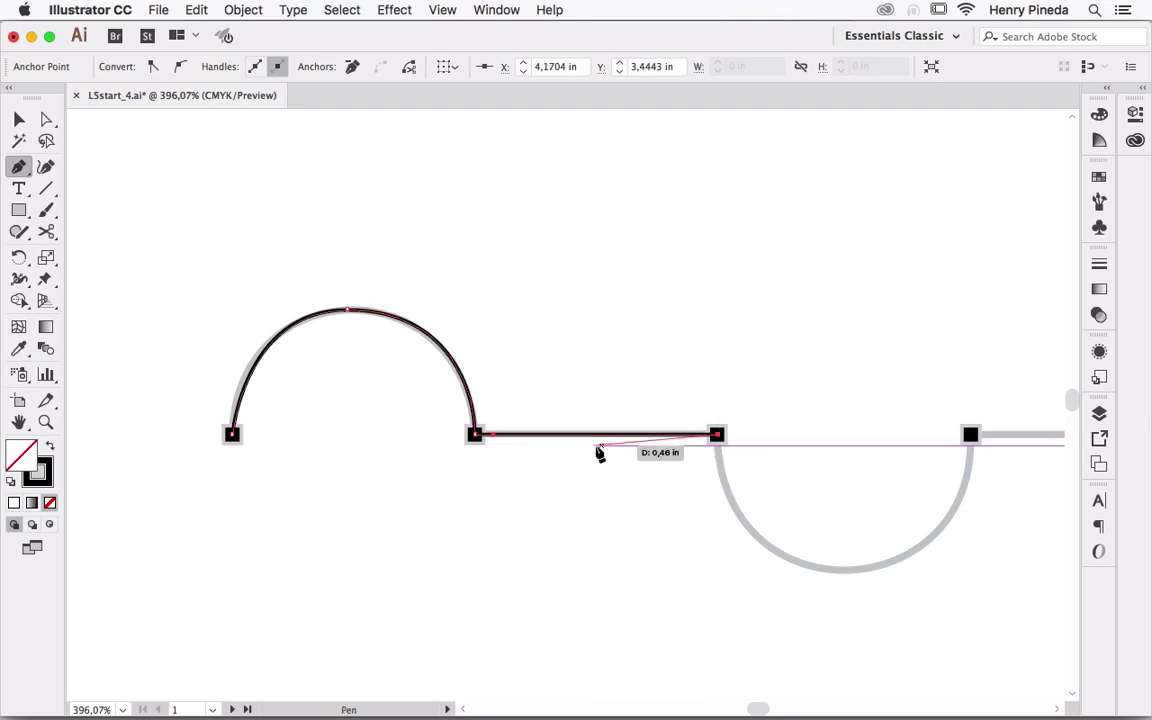
Trace B's inverted arc down and back up, then the straight line to the next corner
scroll(494, 365, "right", 5)
scroll(494, 365, "down", 2)
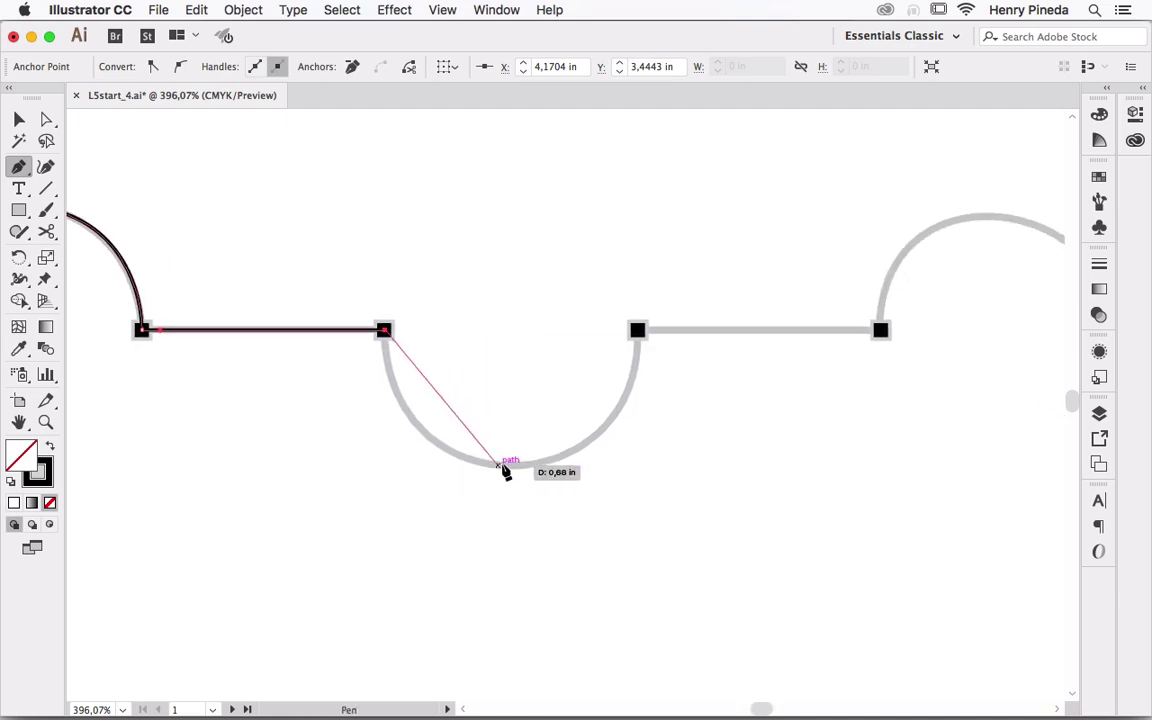
mouse_move(503, 466)
left_mouse_down()
mouse_move(652, 467)
mouse_move(614, 470)
left_mouse_up()
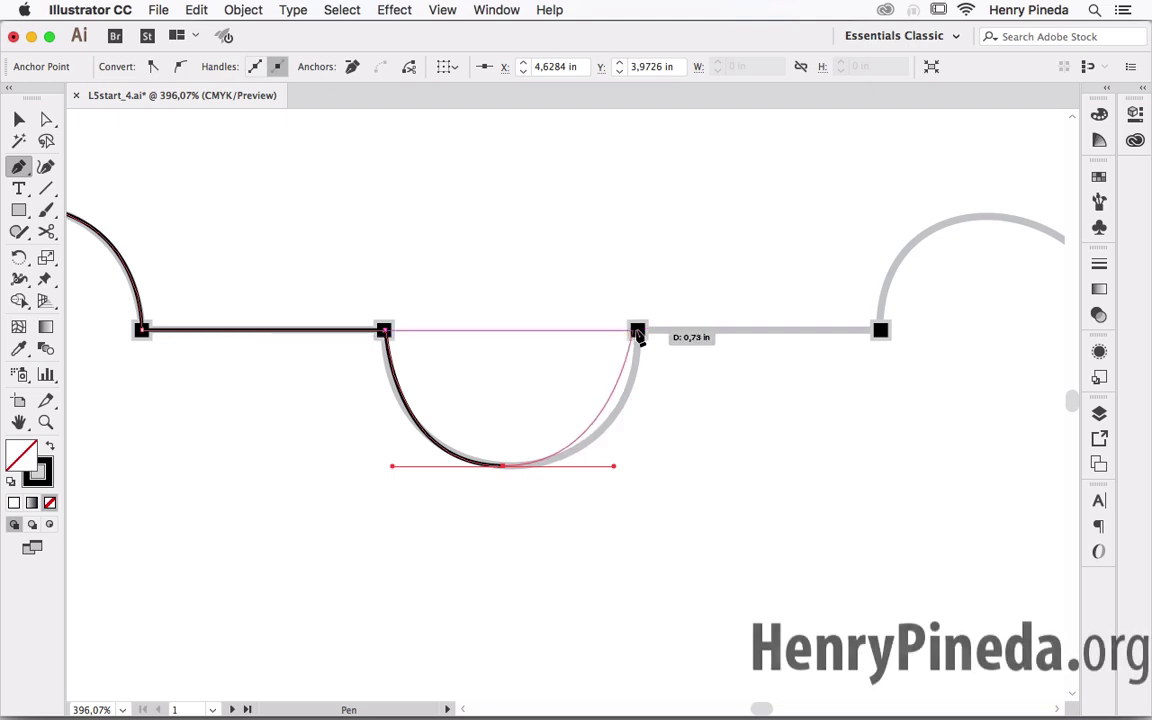
left_click_drag(638, 332, 638, 272)
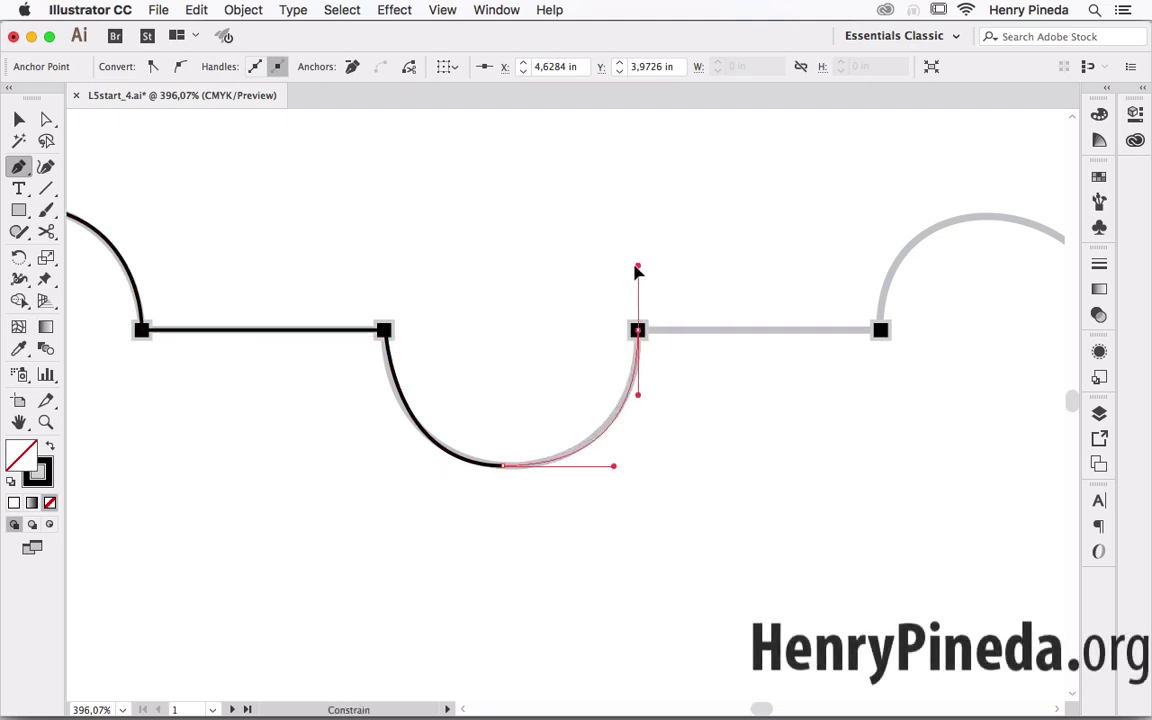
left_click_drag(686, 337, 685, 334)
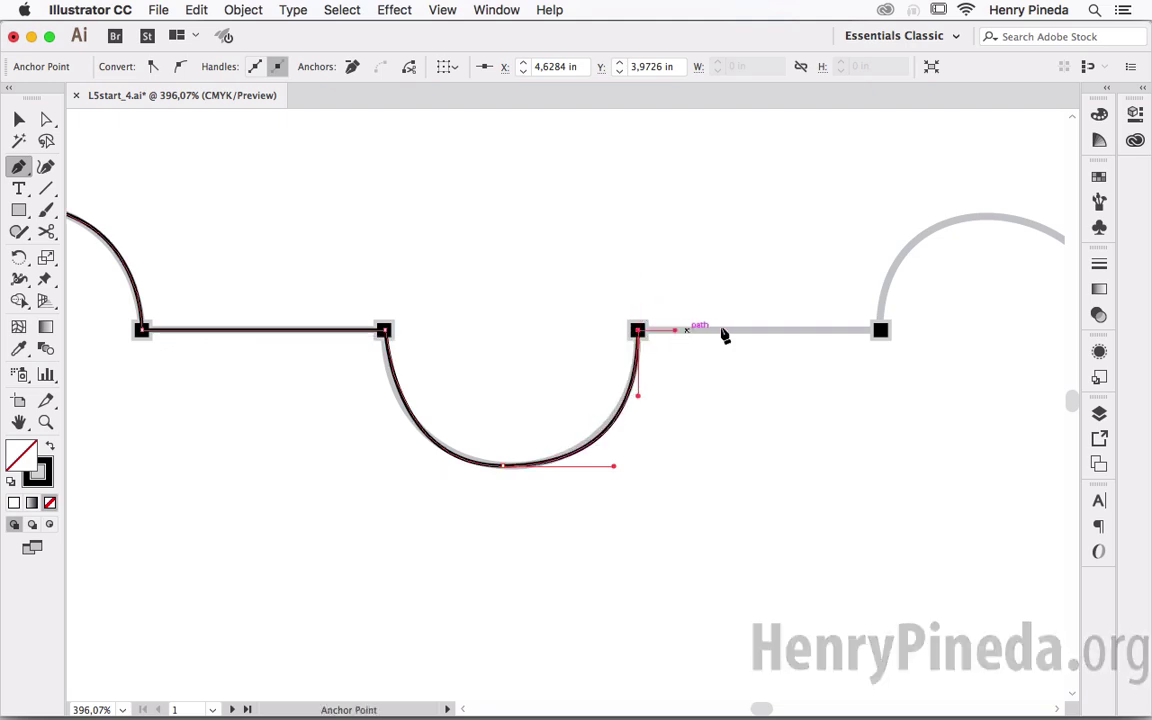
left_click_drag(880, 332, 882, 338)
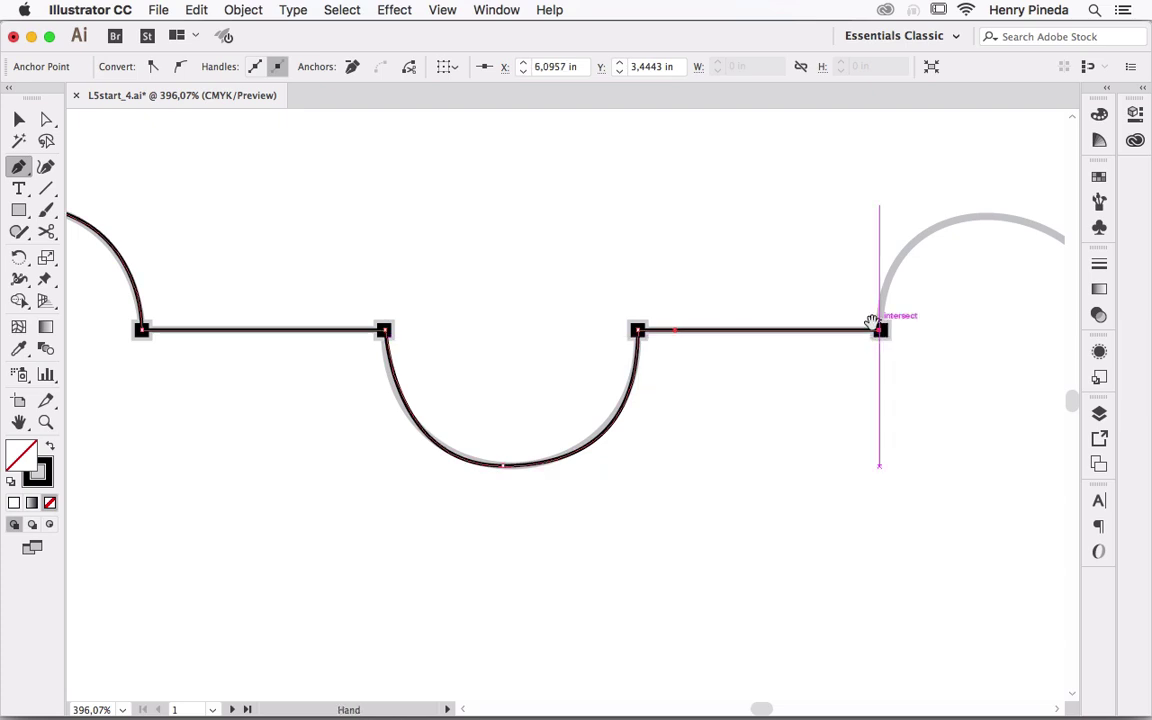
Trace B's final arch over its top to the right end point
scroll(879, 334, "right", 5)
scroll(879, 334, "up", 1)
left_click_drag(674, 265, 760, 270)
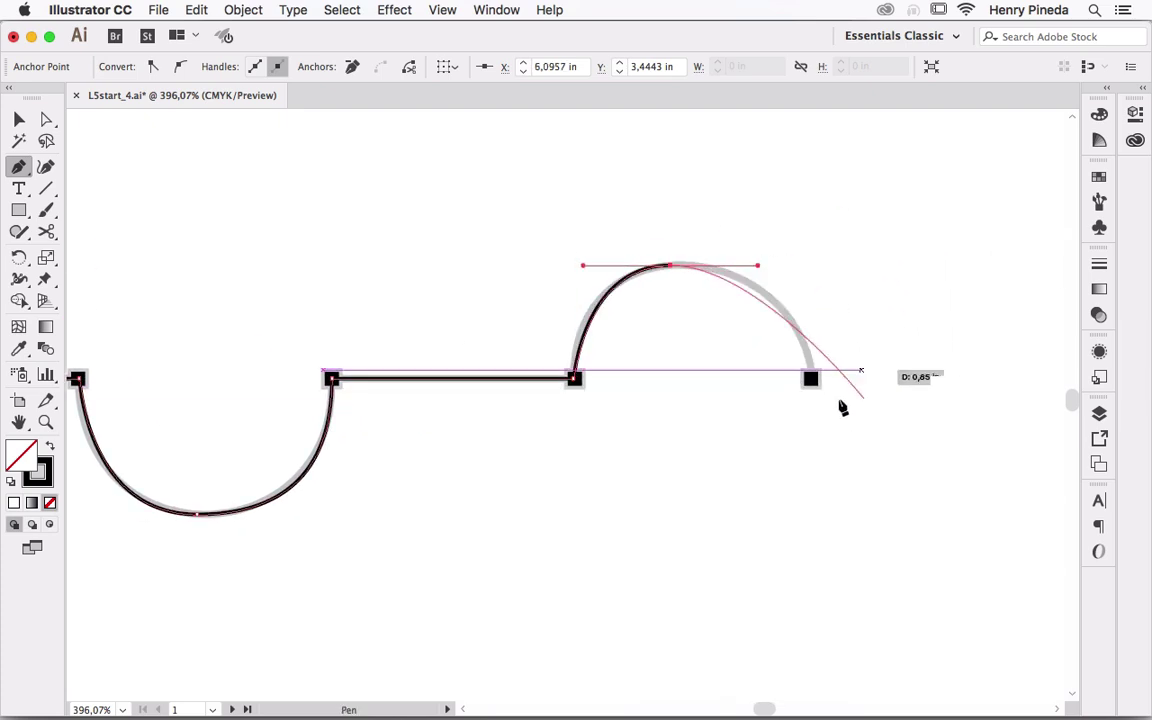
left_click_drag(810, 378, 815, 440)
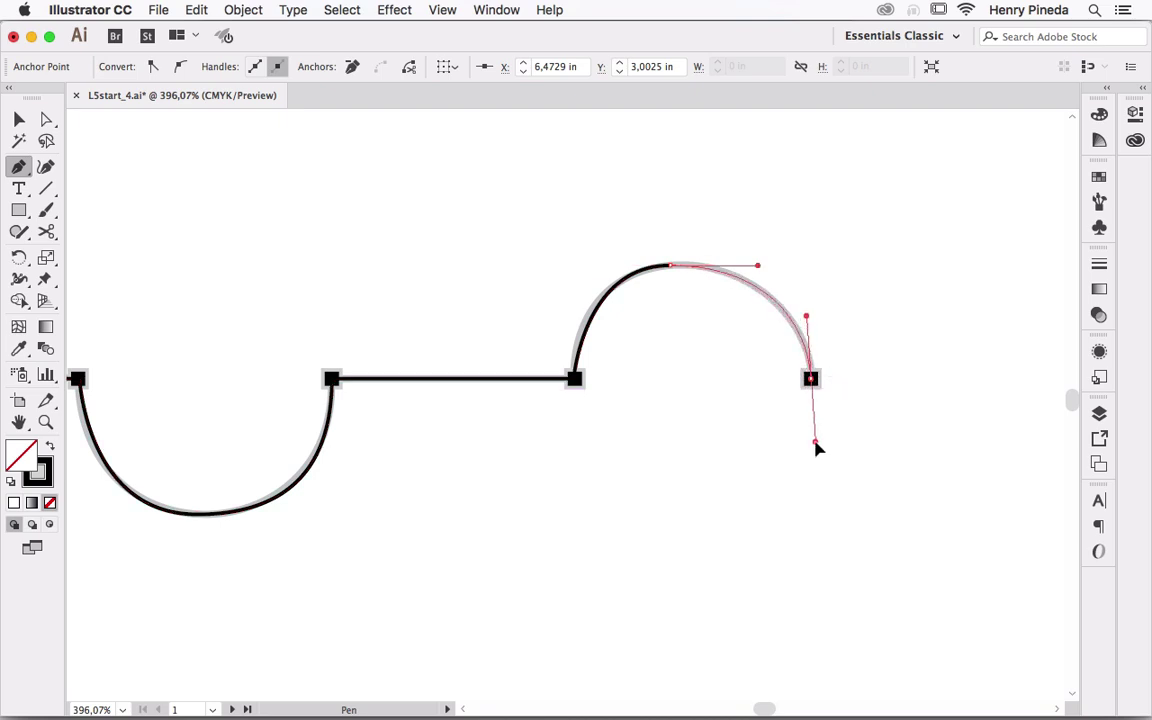
Deselect the finished path B and fit the whole artboard to view both tracings
key("v")
left_click(830, 424)
key("ctrl+0")
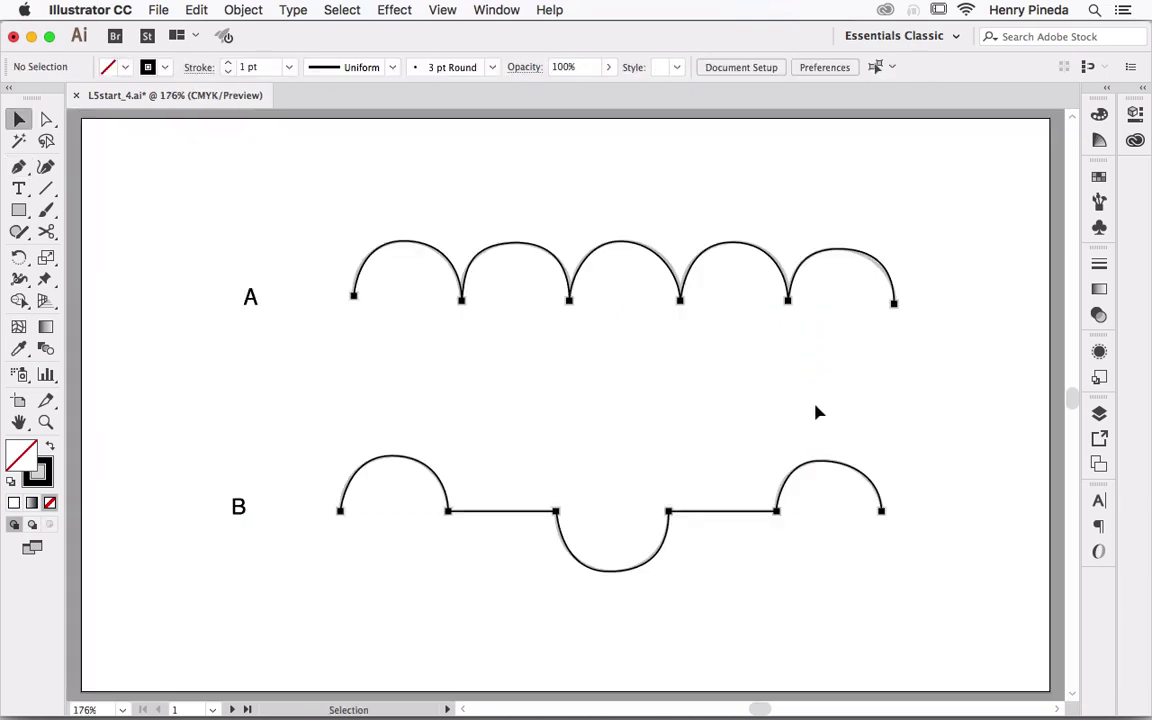